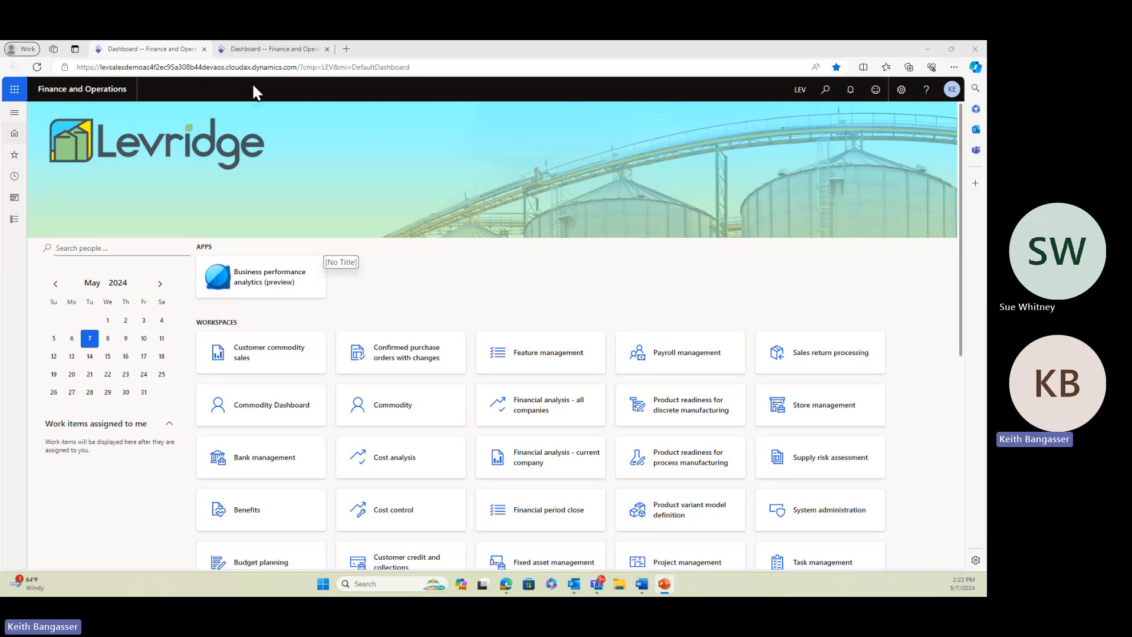
Open the inbound purchase contracts in Commodity accounting and filter the list to branch CRK
click(14, 223)
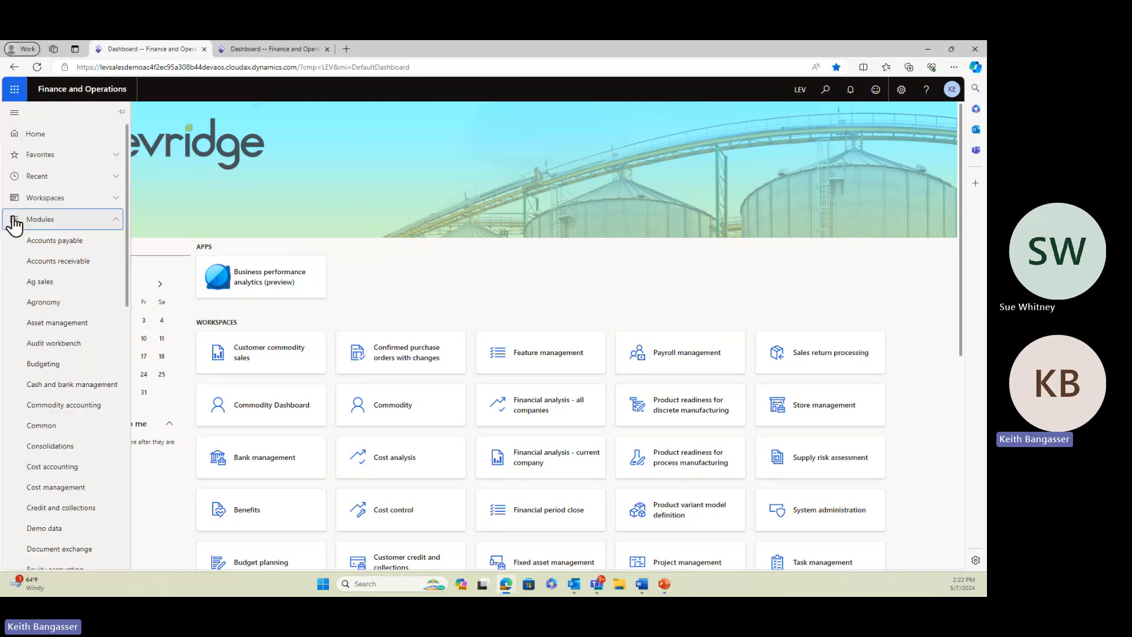
click(71, 407)
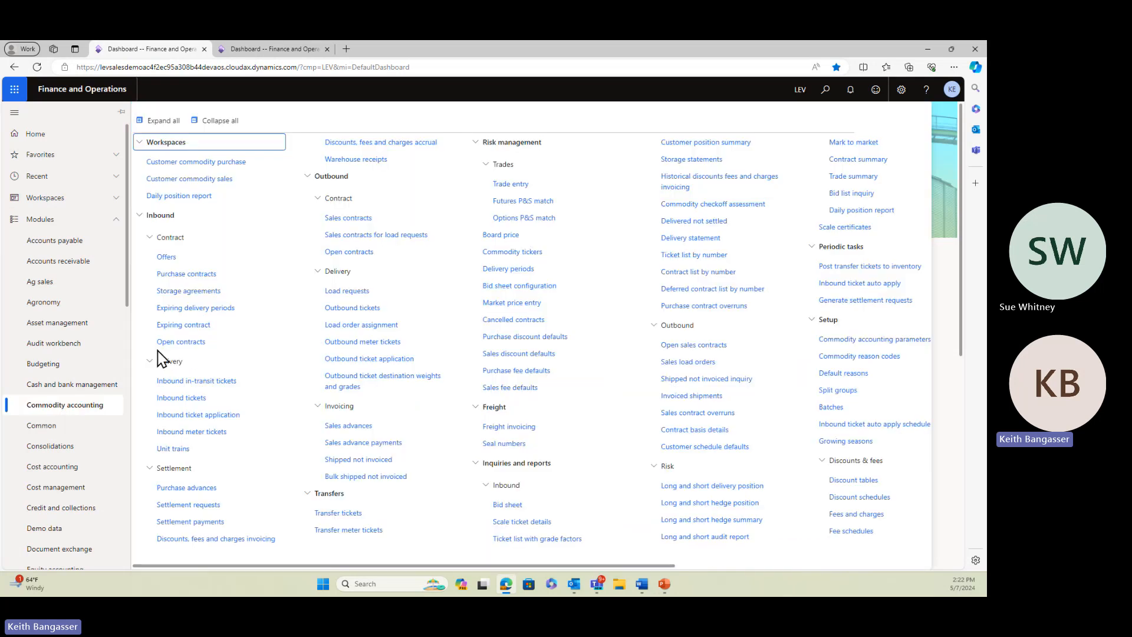
click(201, 275)
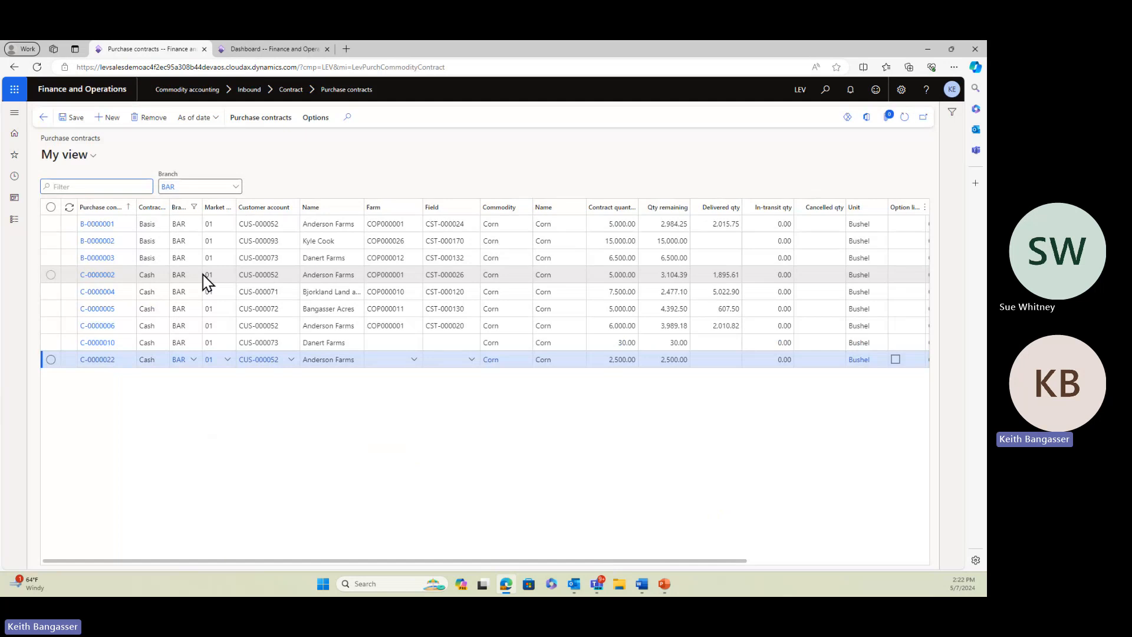
click(195, 186)
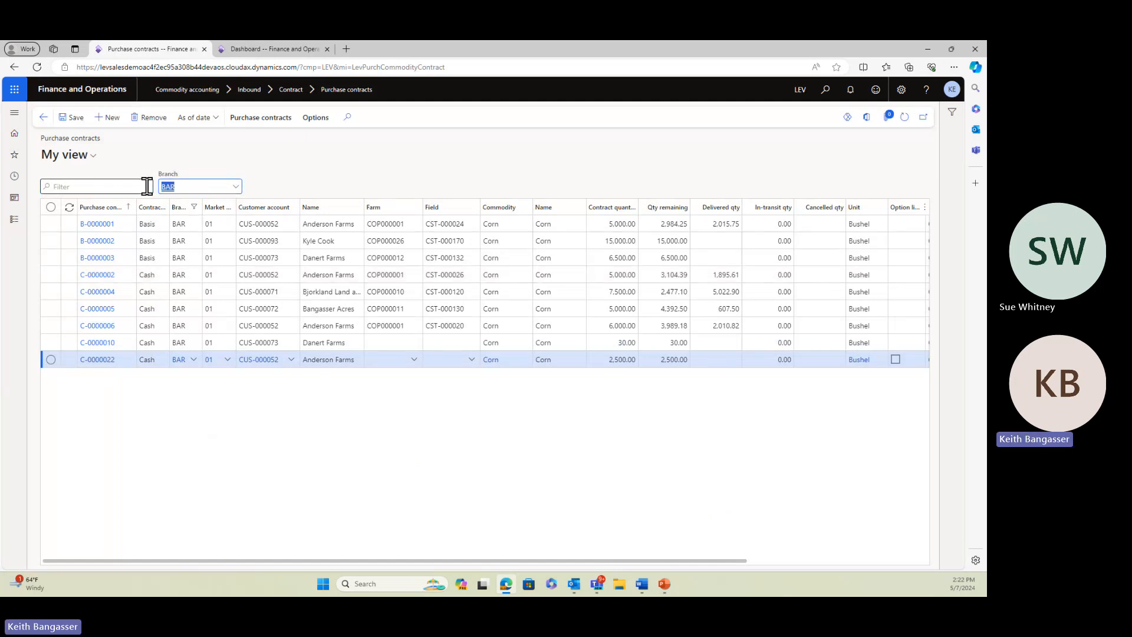
text(crk)
key(Tab)
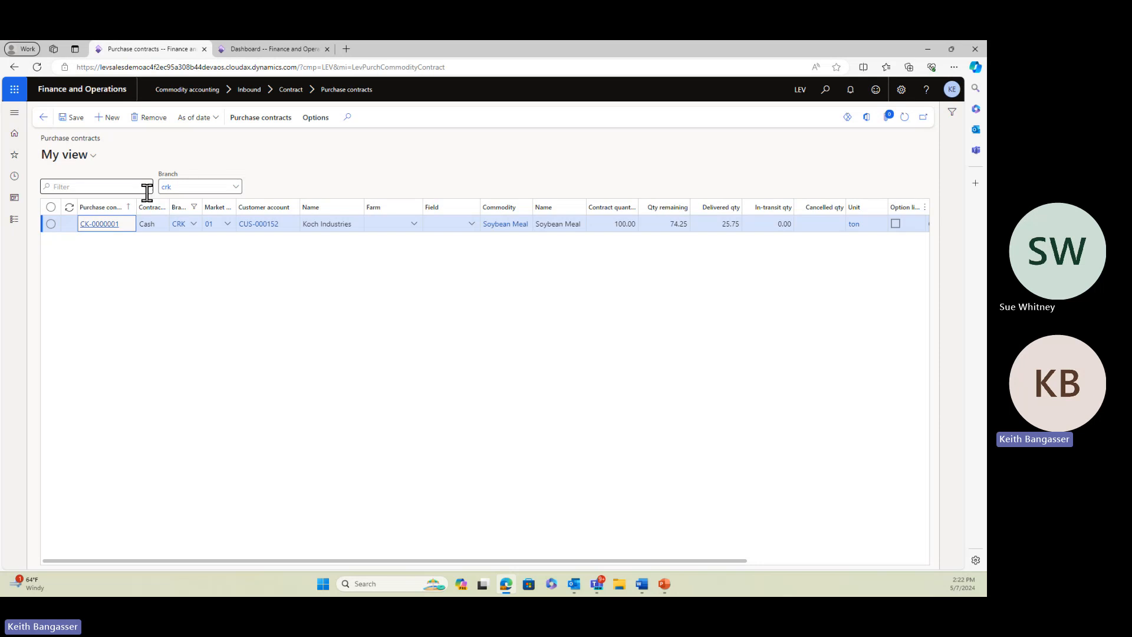
Open the existing Koch Industries soybean meal contract and review its consumption quantities, loads and delivery pricing line
click(103, 230)
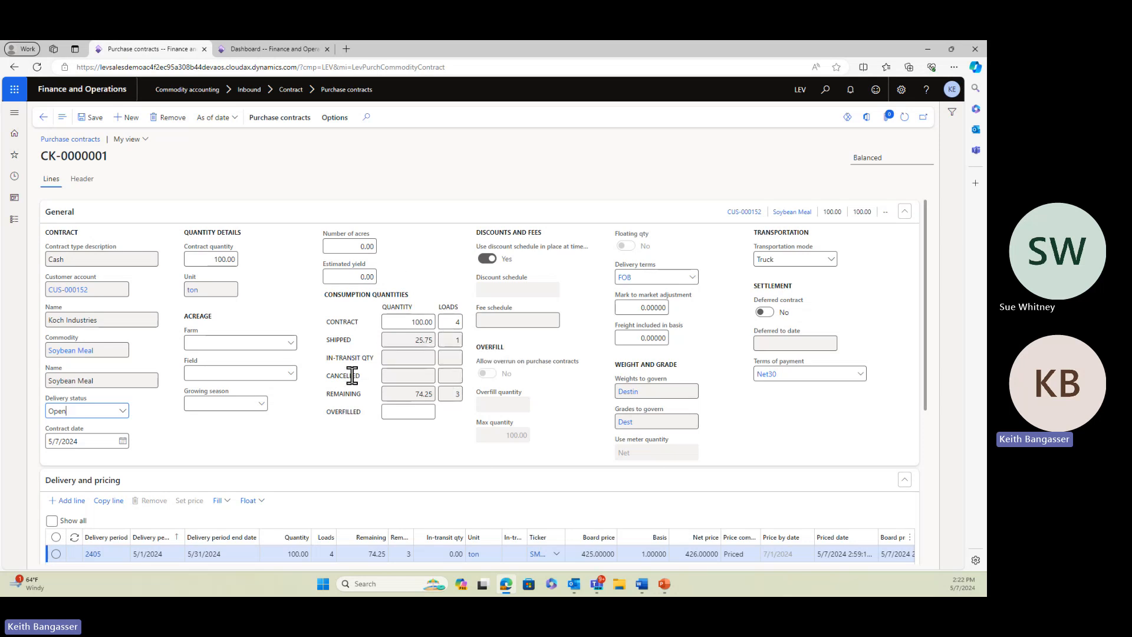
scroll(351, 374, down, 3)
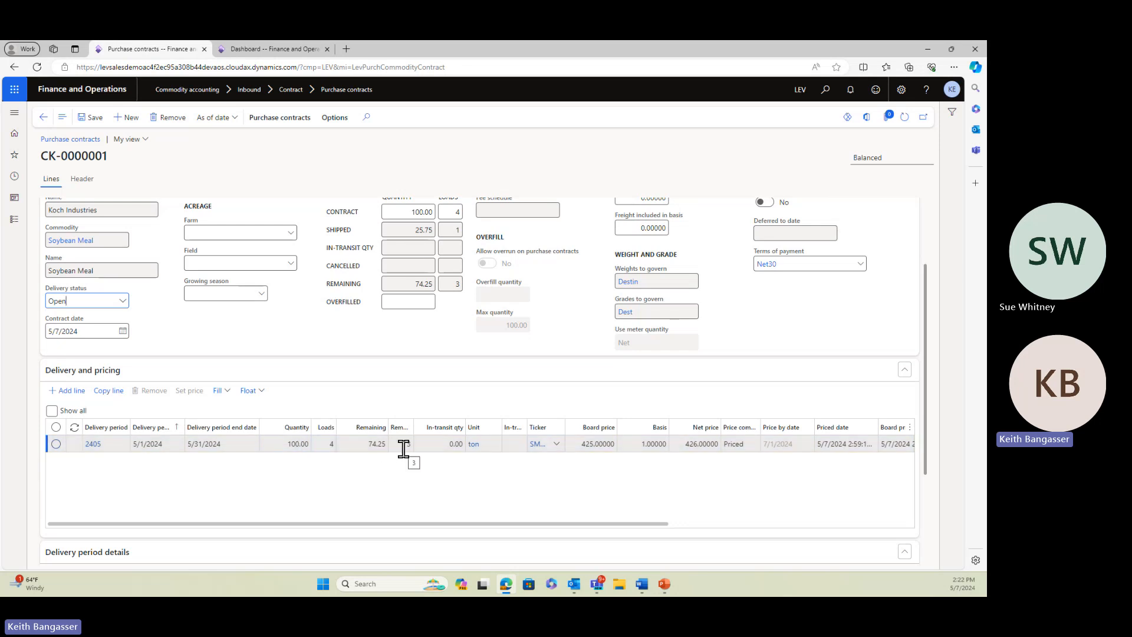
scroll(402, 413, up, 2)
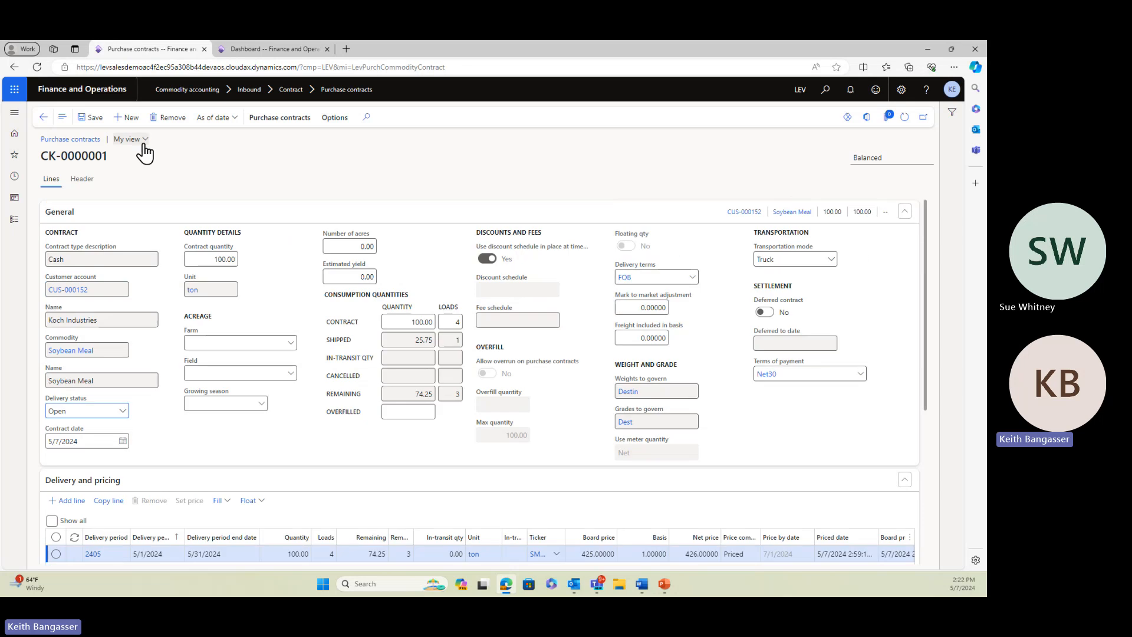
Start a new purchase contract for branch CRK with contract type Cash and commodity Soybean Meal
click(123, 117)
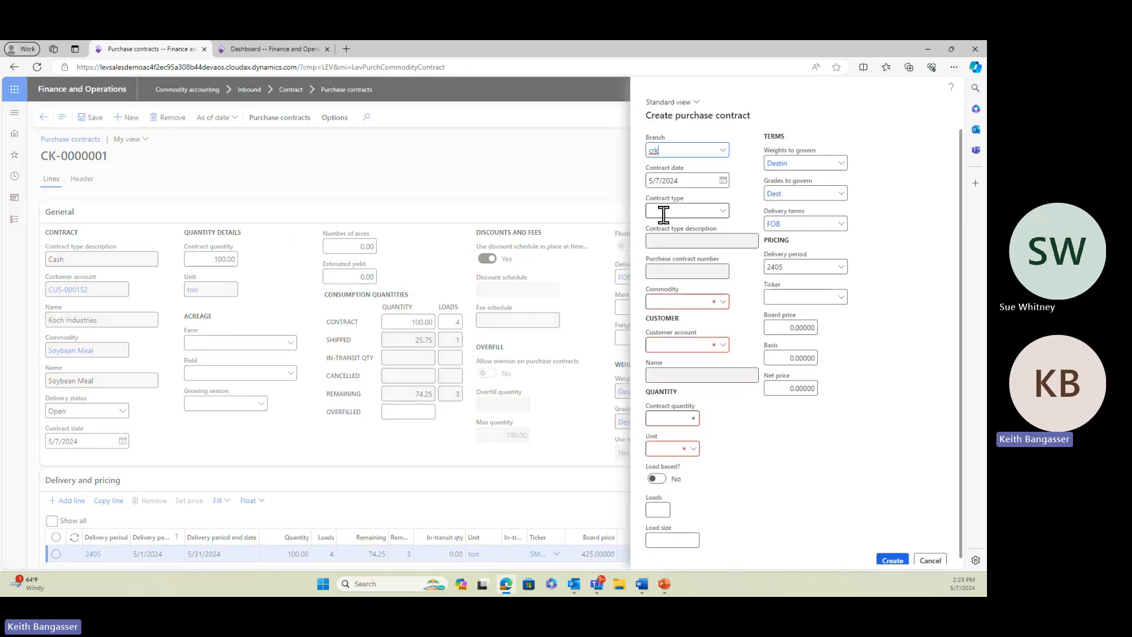
click(722, 212)
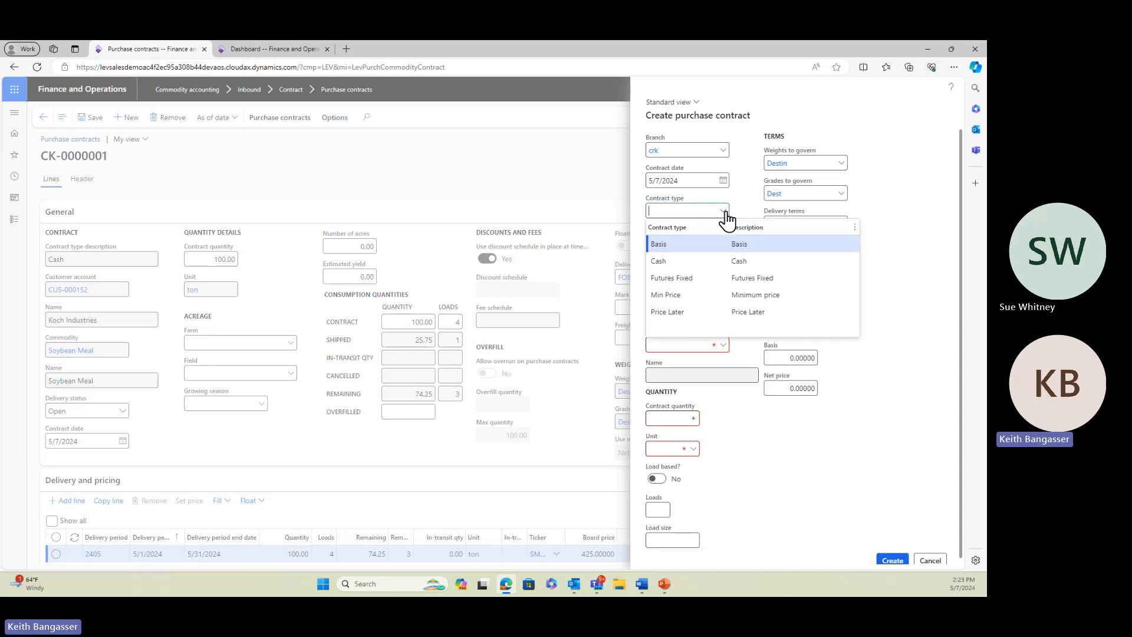
click(672, 260)
click(678, 301)
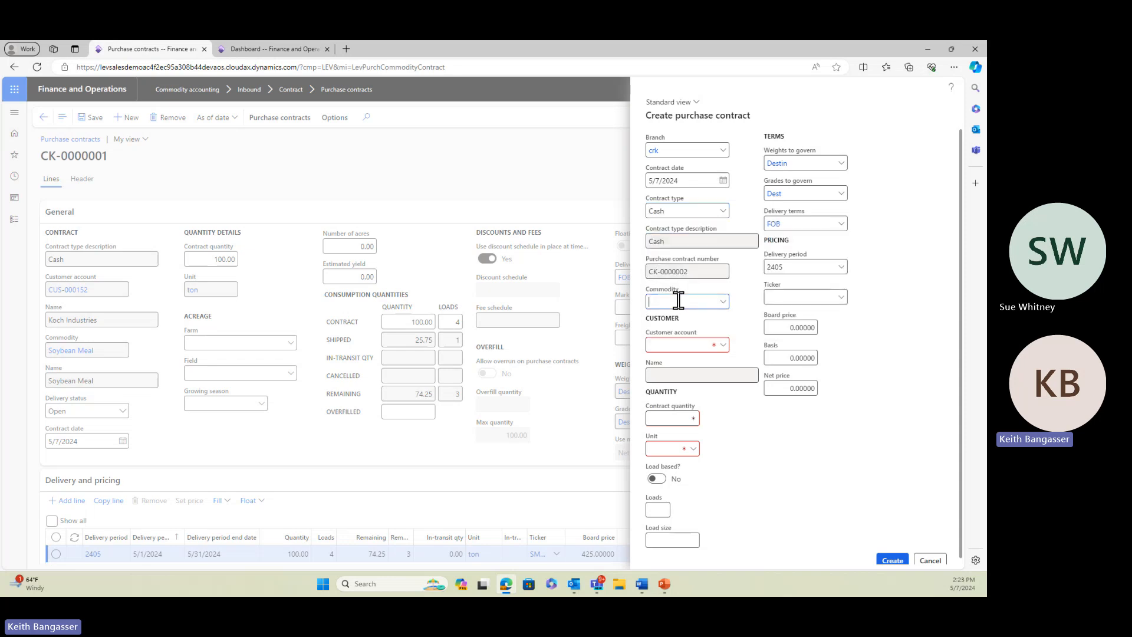
text(soybean meal)
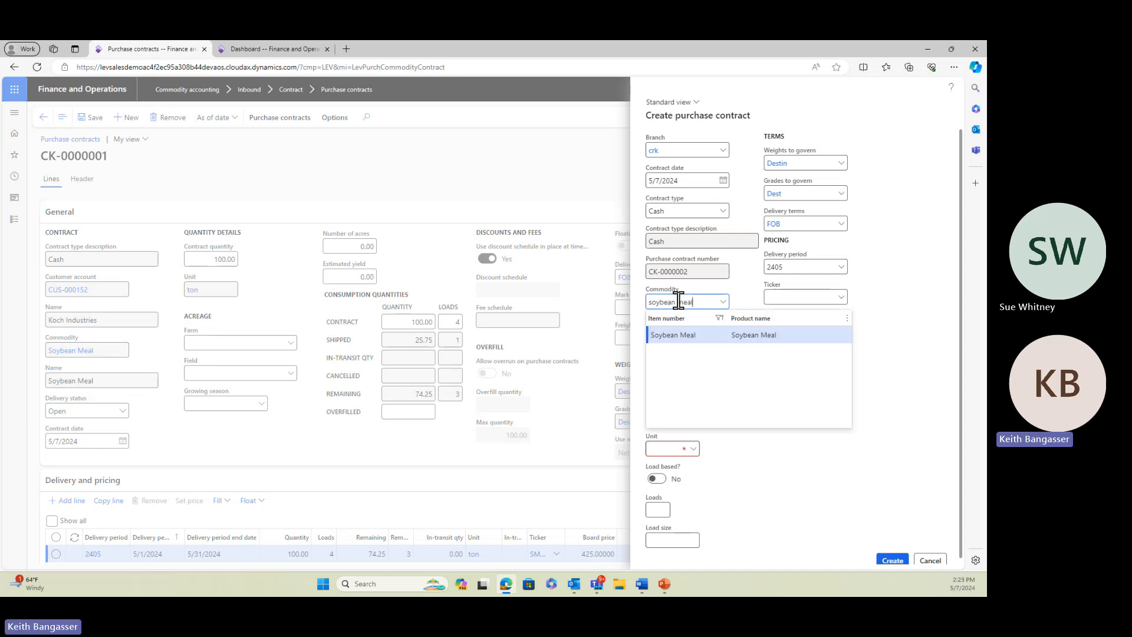
click(708, 334)
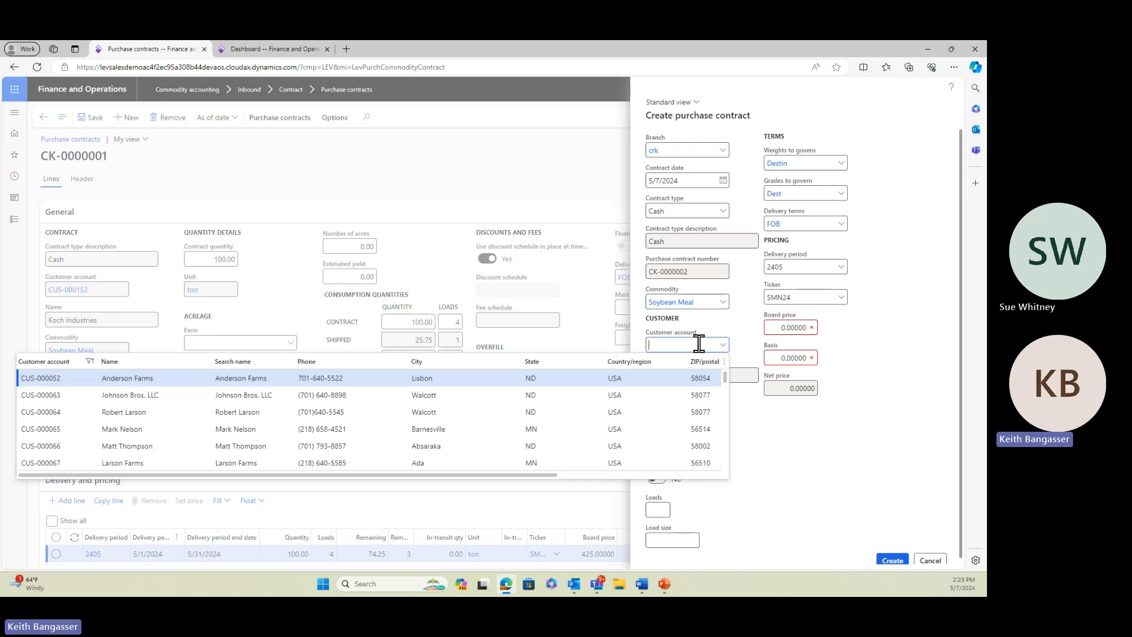
Assign Koch Industries as the contract's customer and set the contract quantity to 150 tons with a load size of 25
text(ch)
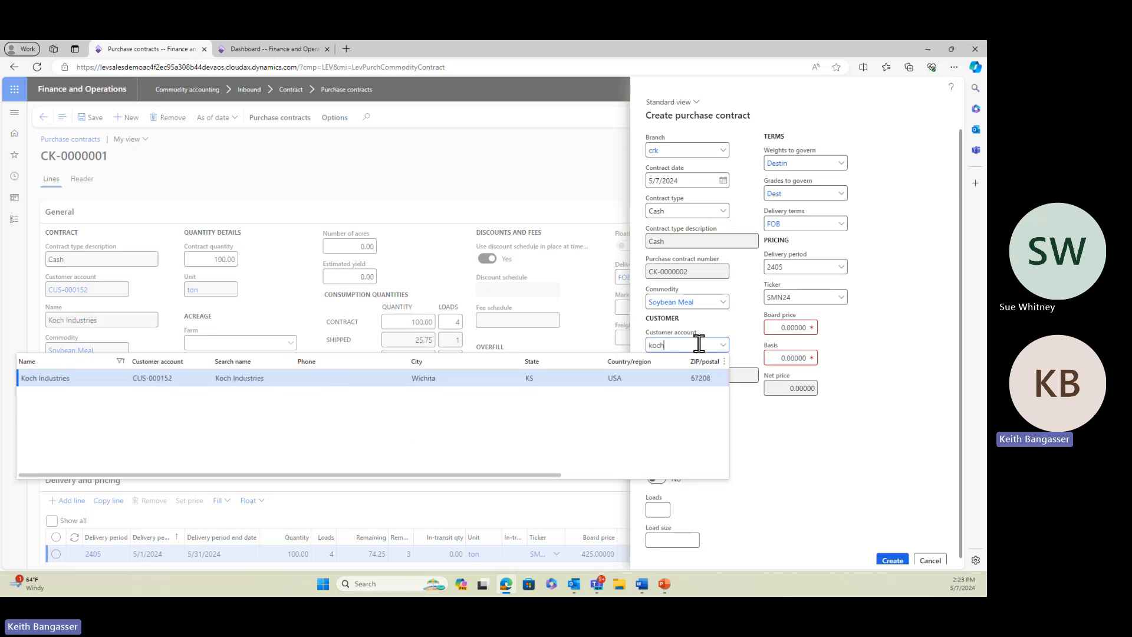
key(Tab)
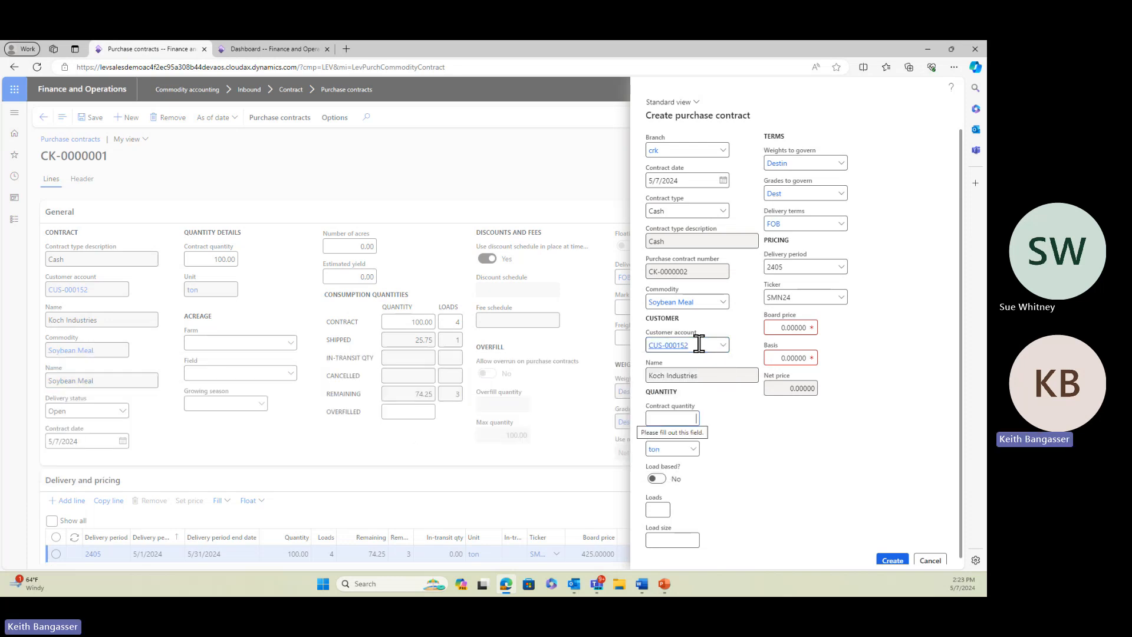
text(150)
key(Tab)
key(Tab)
key(Tab)
key(Tab)
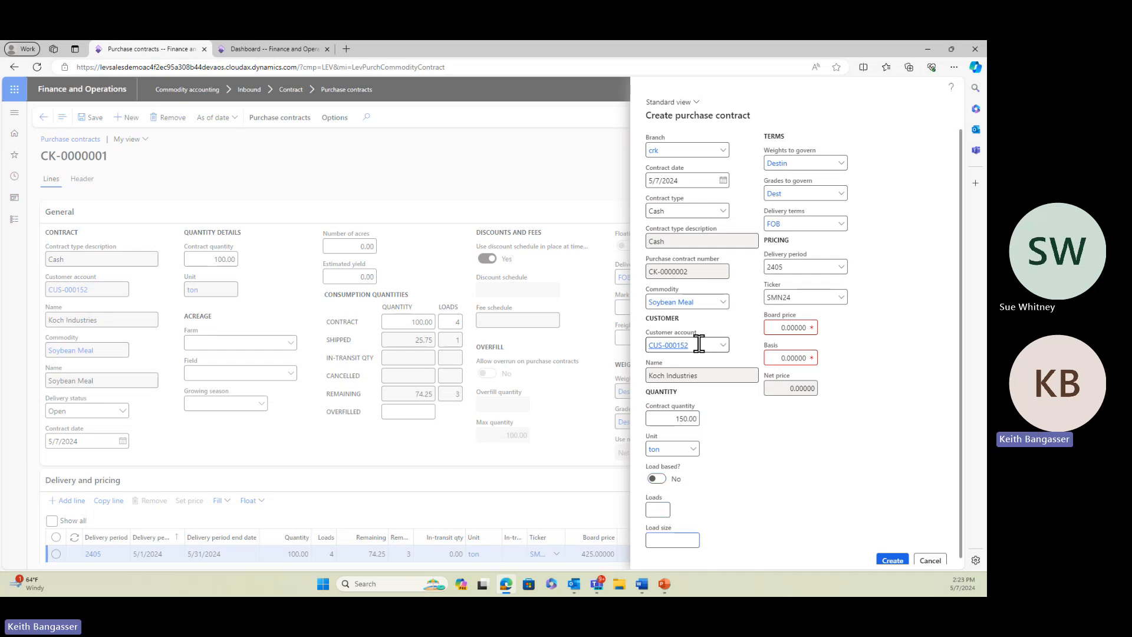
text(25)
key(Tab)
Set the contract's board price to 325 and basis to 10, and create the purchase contract
click(778, 327)
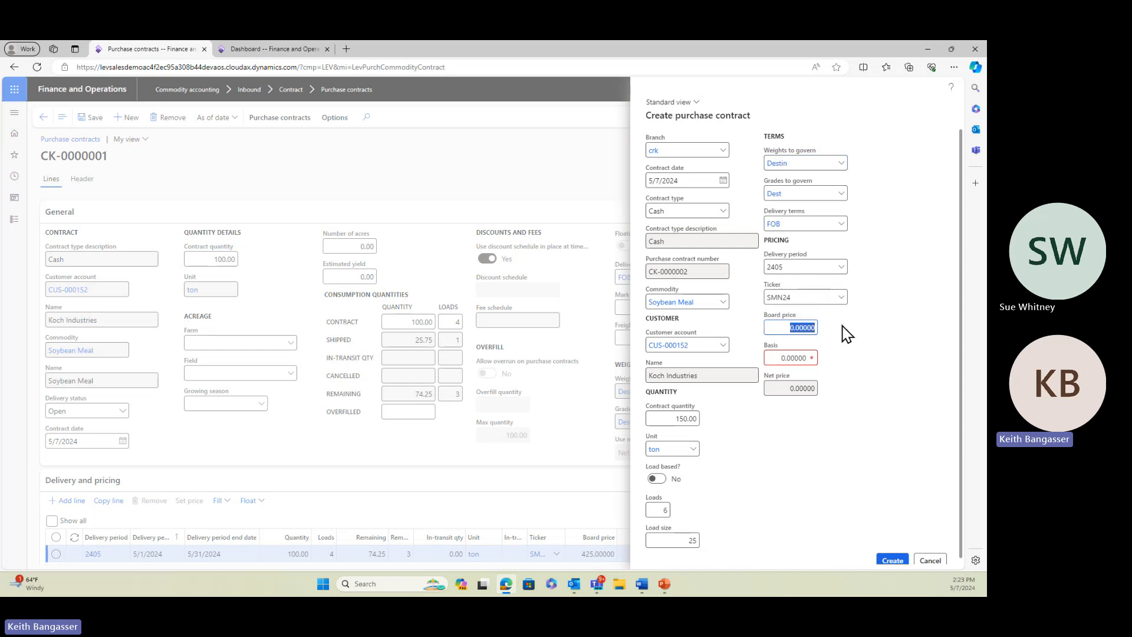
text(3.25)
key(Tab)
key(shift+Tab)
text(3)
key(Tab)
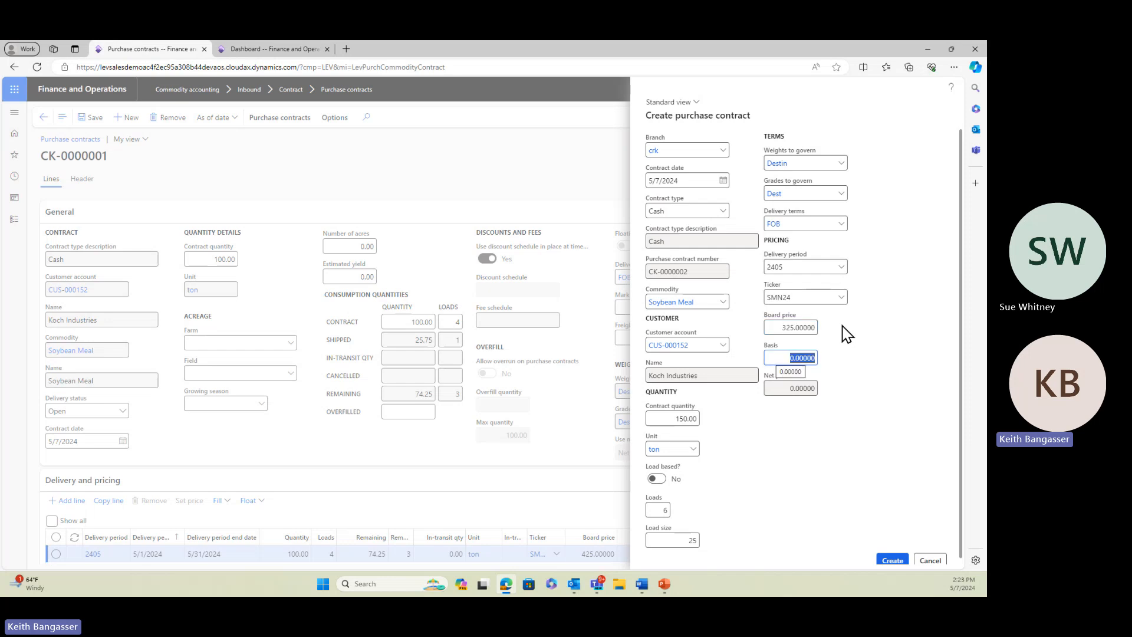
text(10)
key(Tab)
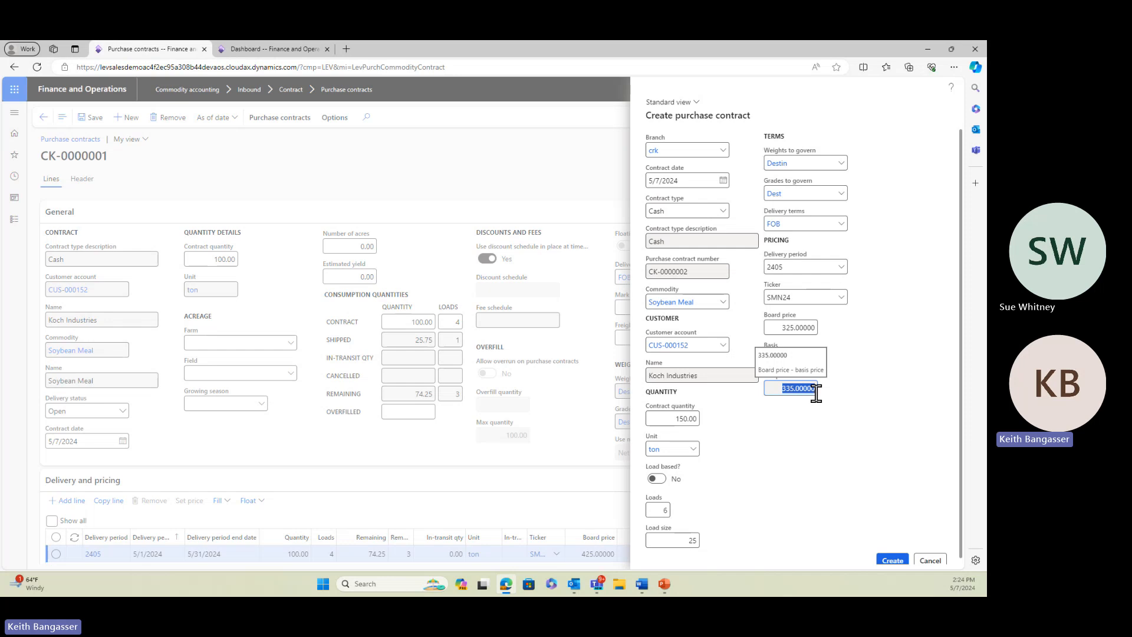
click(659, 480)
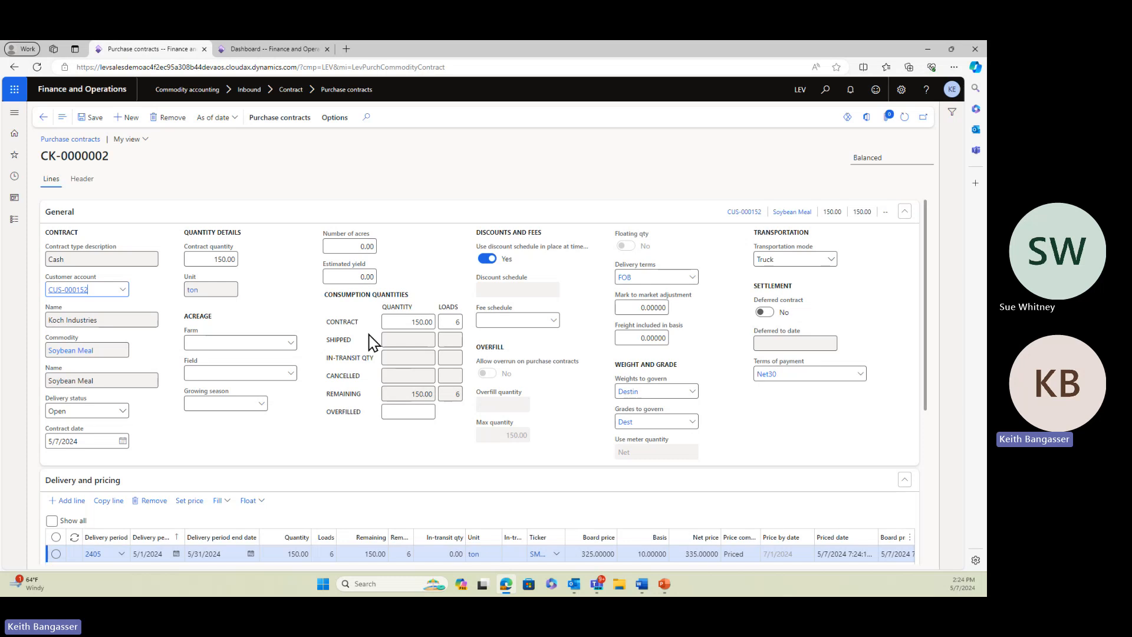
Leave the contract, open the inbound tickets in Commodity accounting and filter the list to branch CRK
click(43, 117)
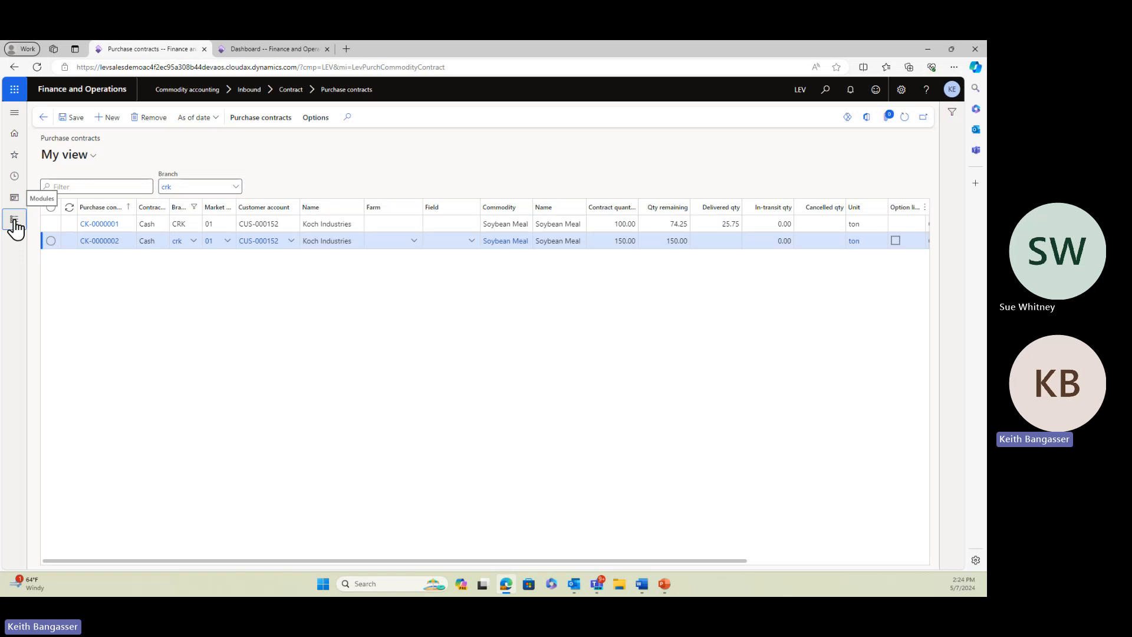
click(15, 221)
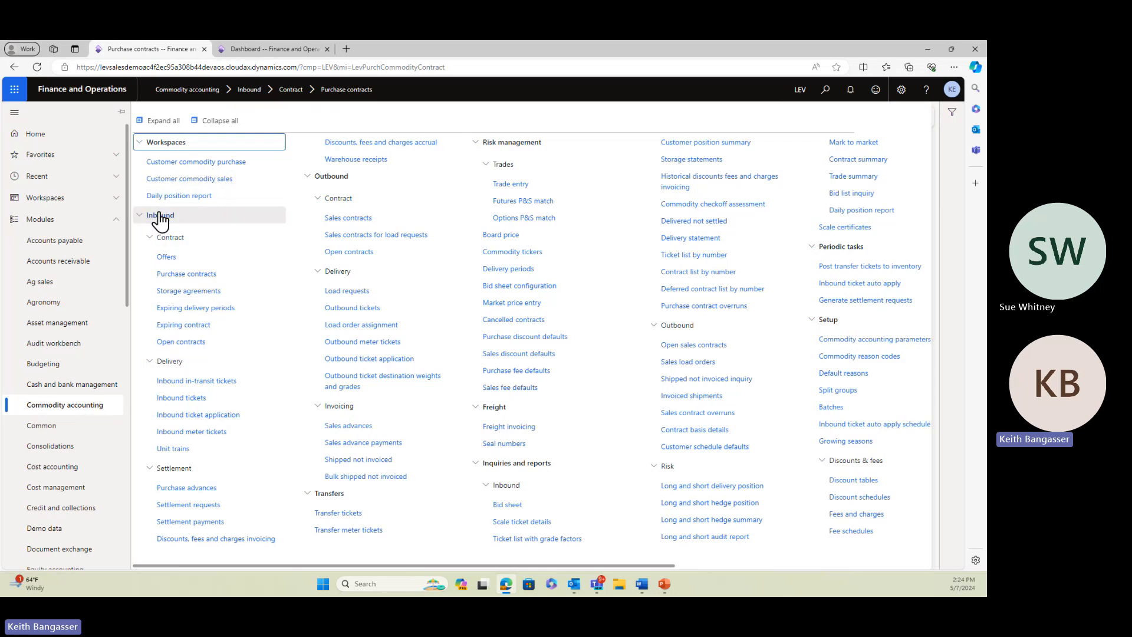
click(182, 399)
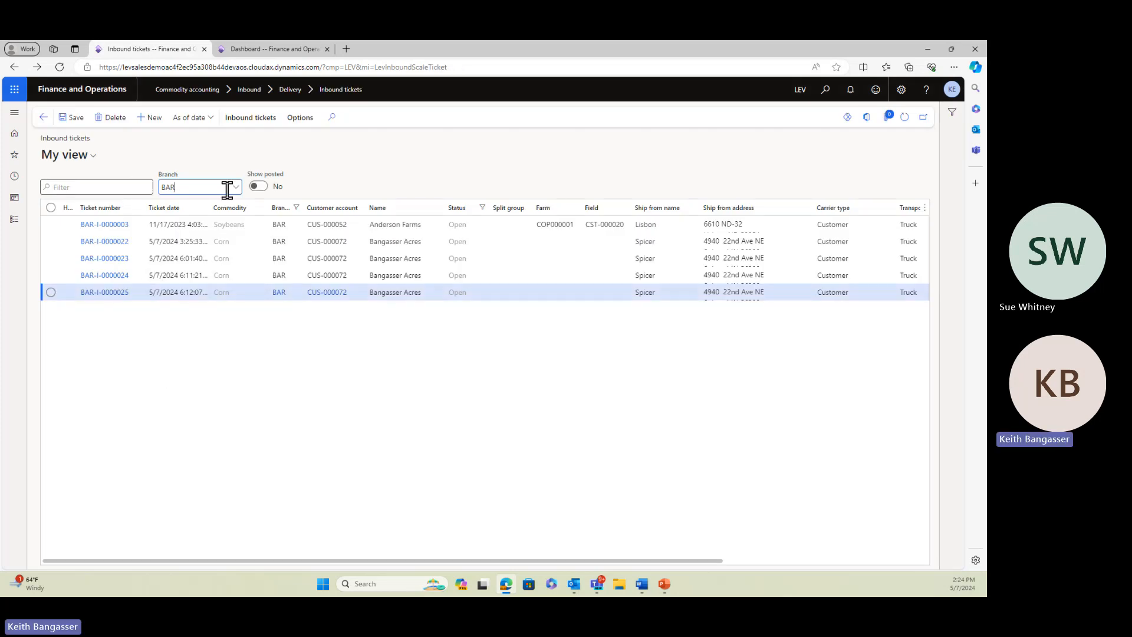
drag(189, 190, 161, 187)
text(CRK)
key(Tab)
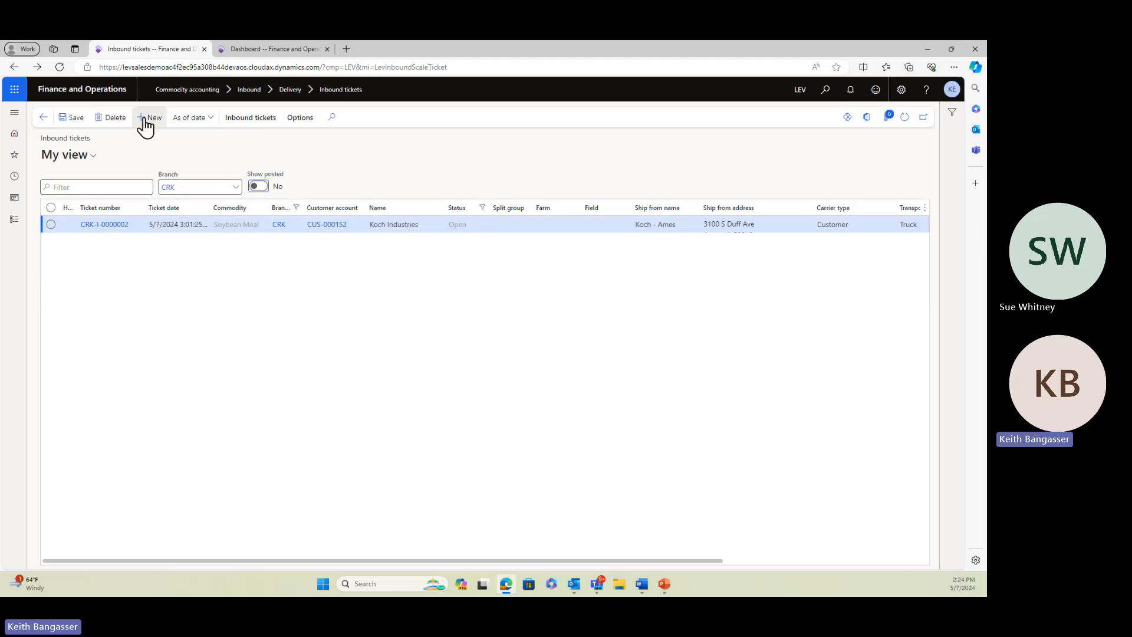
Create an inbound scale ticket at branch CRK for Soybean Meal from customer Koch Industries
key(alt+n)
click(831, 181)
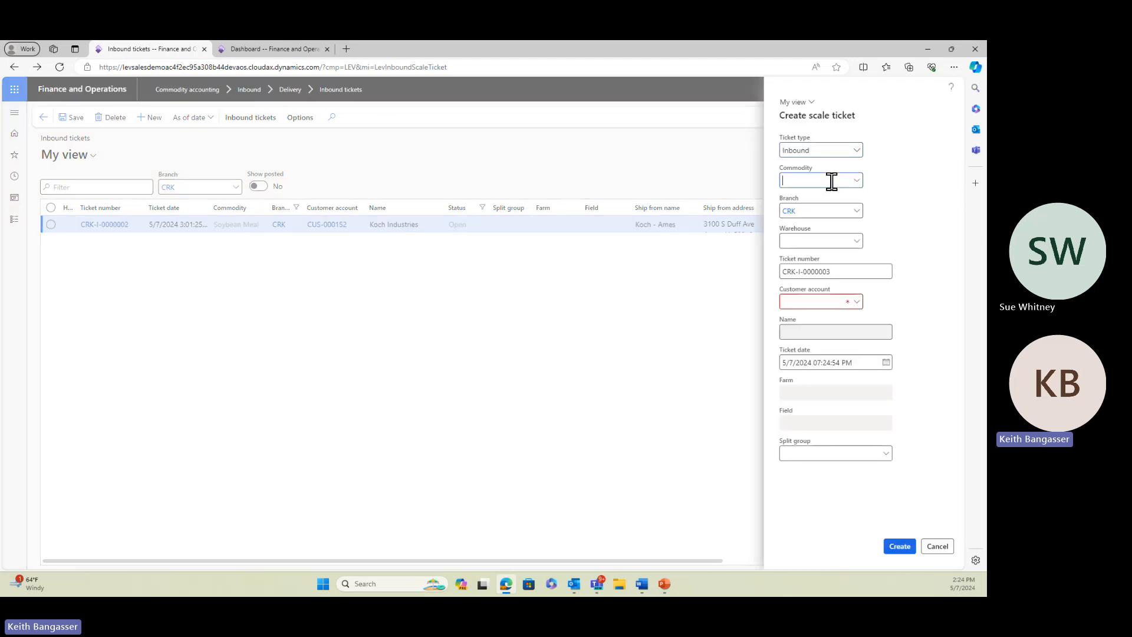
text(soybean)
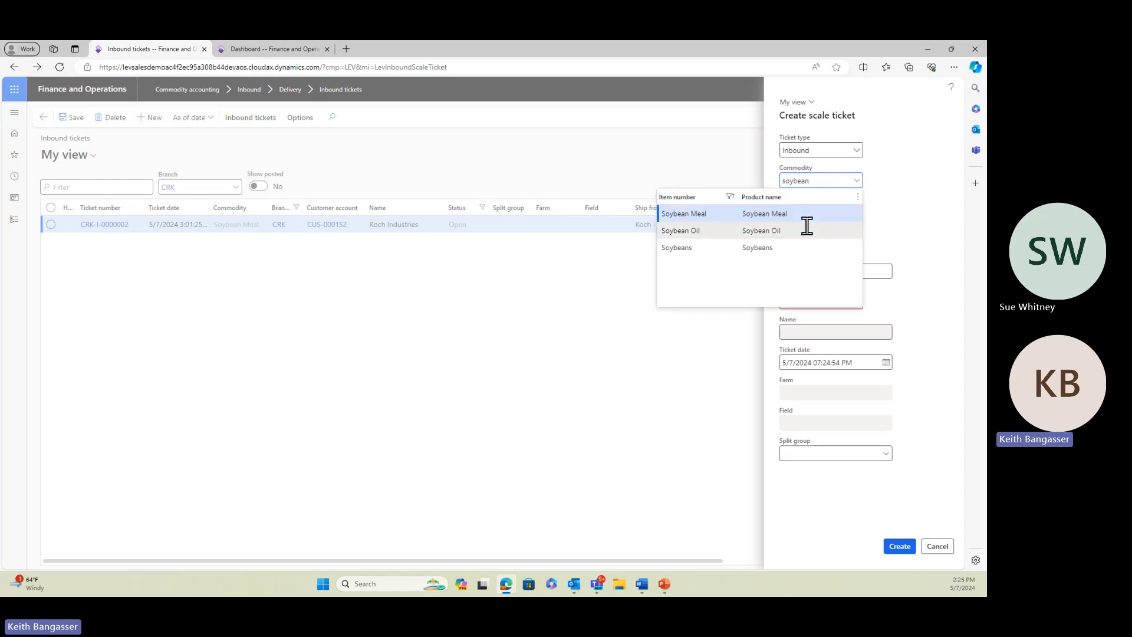
key(Tab)
click(817, 301)
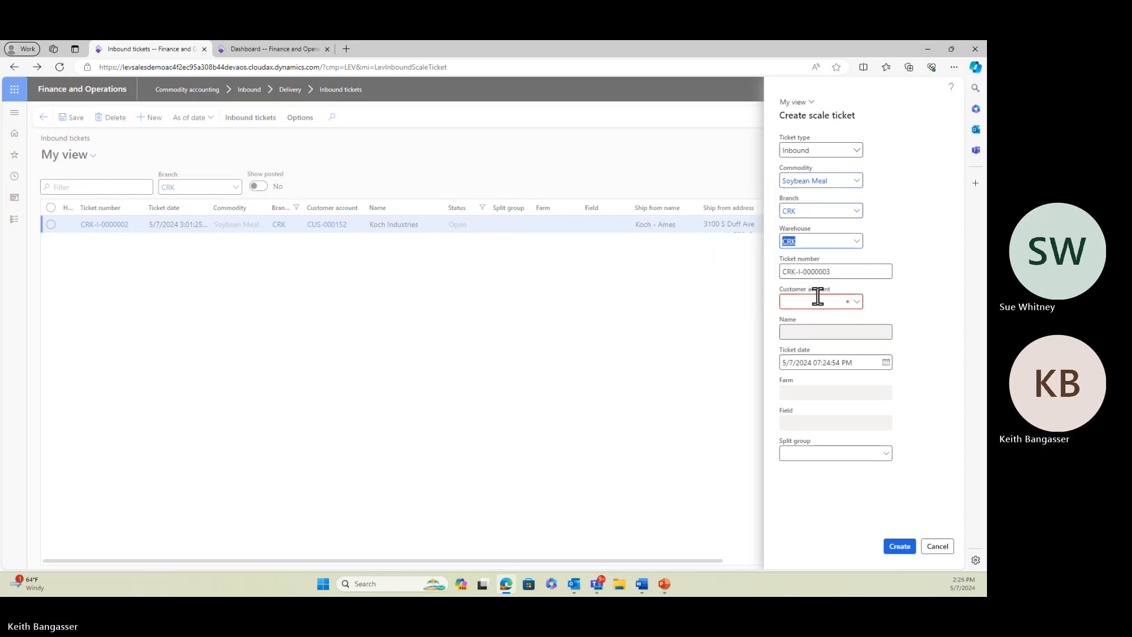
text(koch)
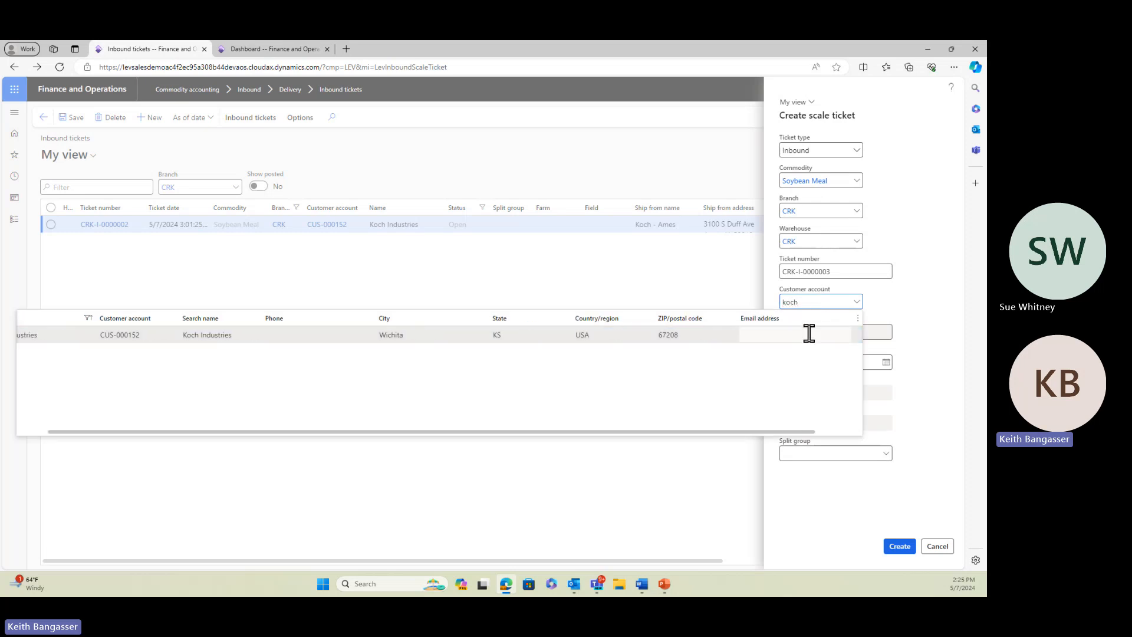
click(808, 334)
click(898, 541)
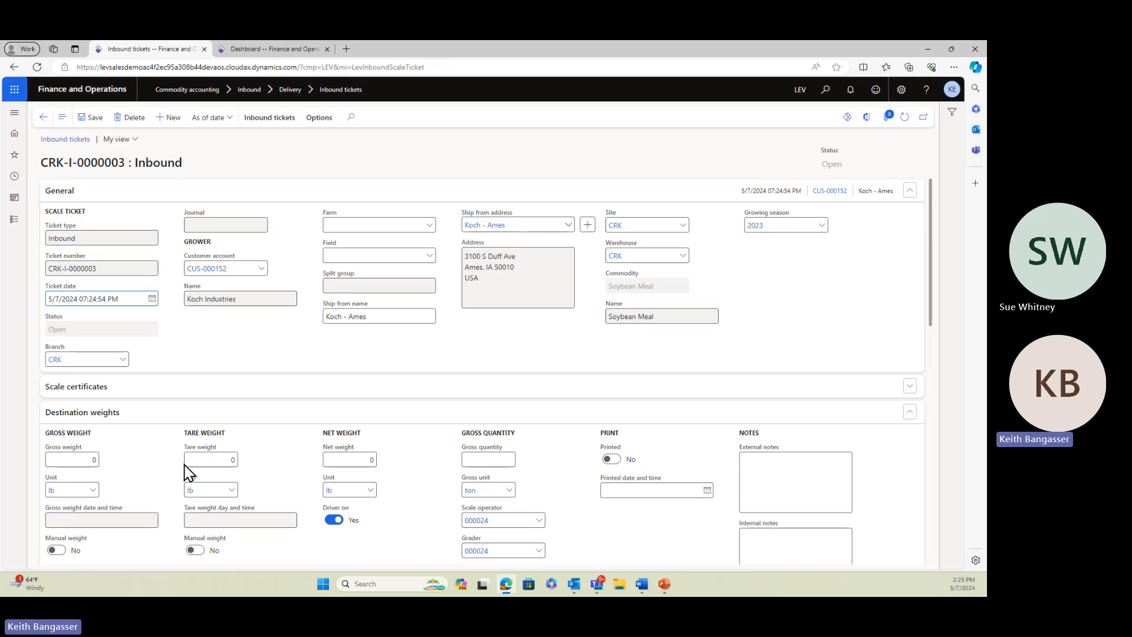
Enter a destination gross weight of 81,000 lb and tare weight of 29,600 lb, and save the ticket
click(83, 459)
text(81000)
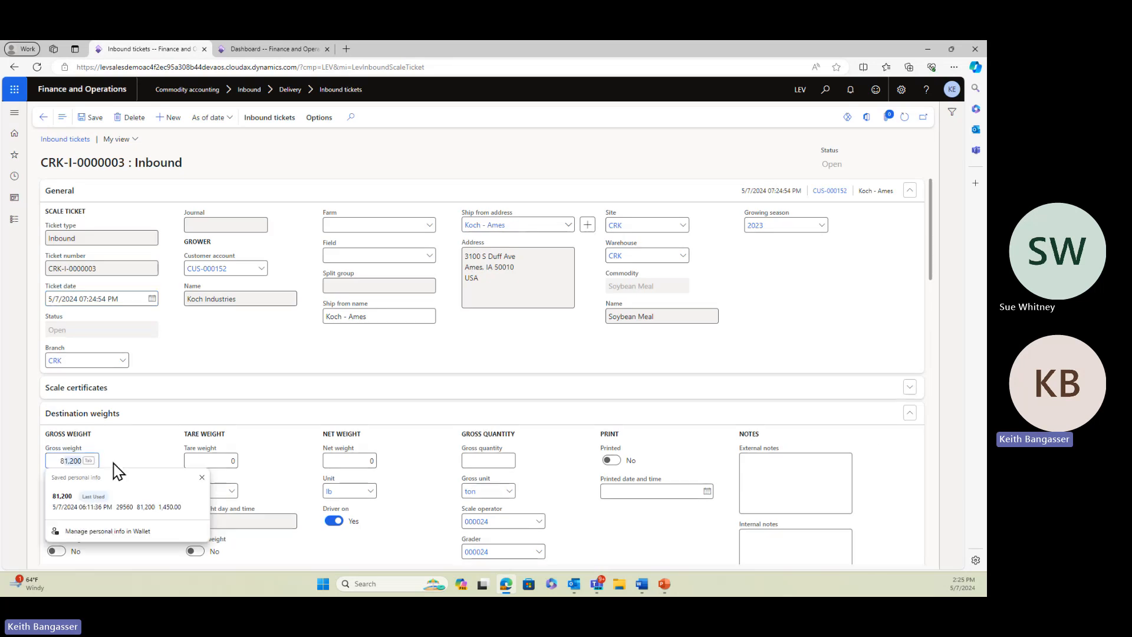
key(Tab)
key(Tab)
key(Tab)
key(Tab)
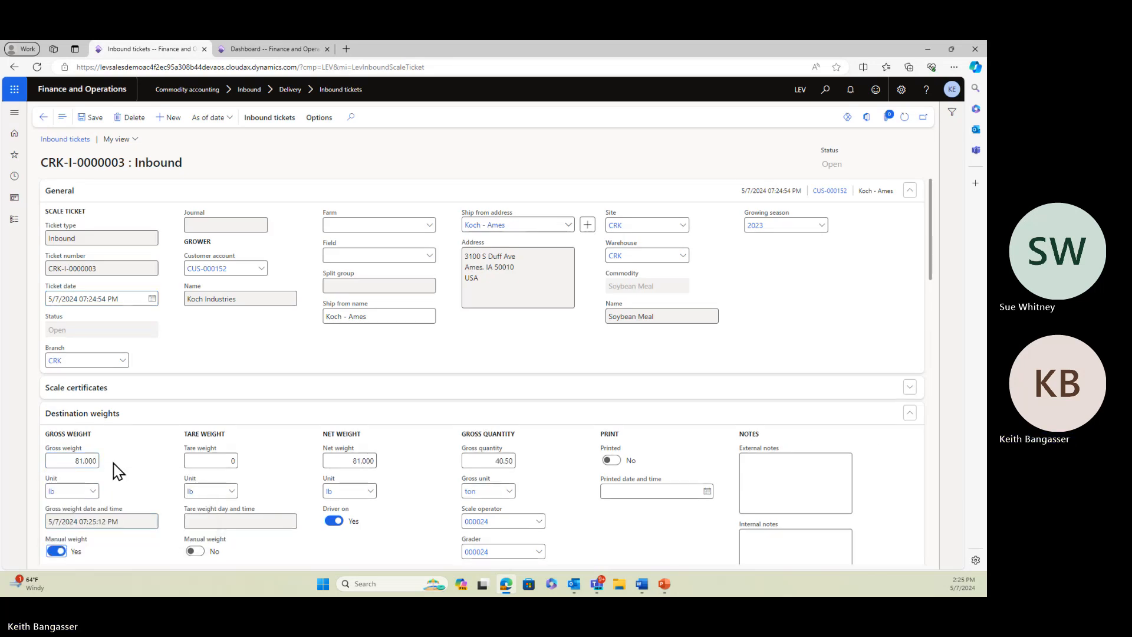
text(29,6)
text(00)
key(Tab)
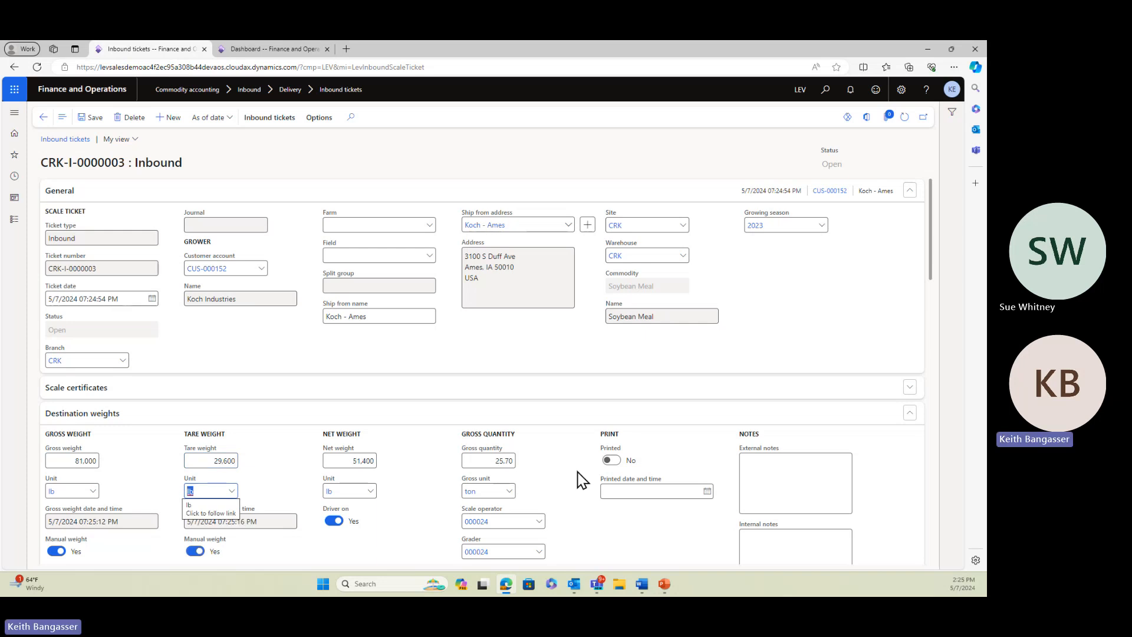
click(93, 120)
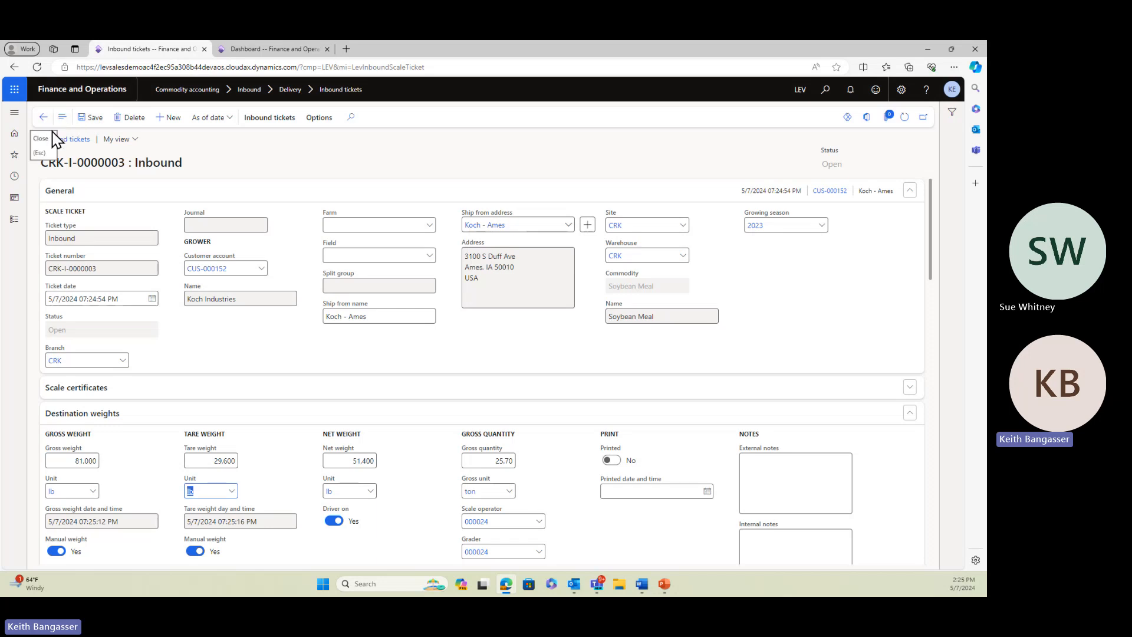
Apply the marked inbound ticket to the 150-ton Soybean Meal purchase contract, and return to the ticket
click(272, 121)
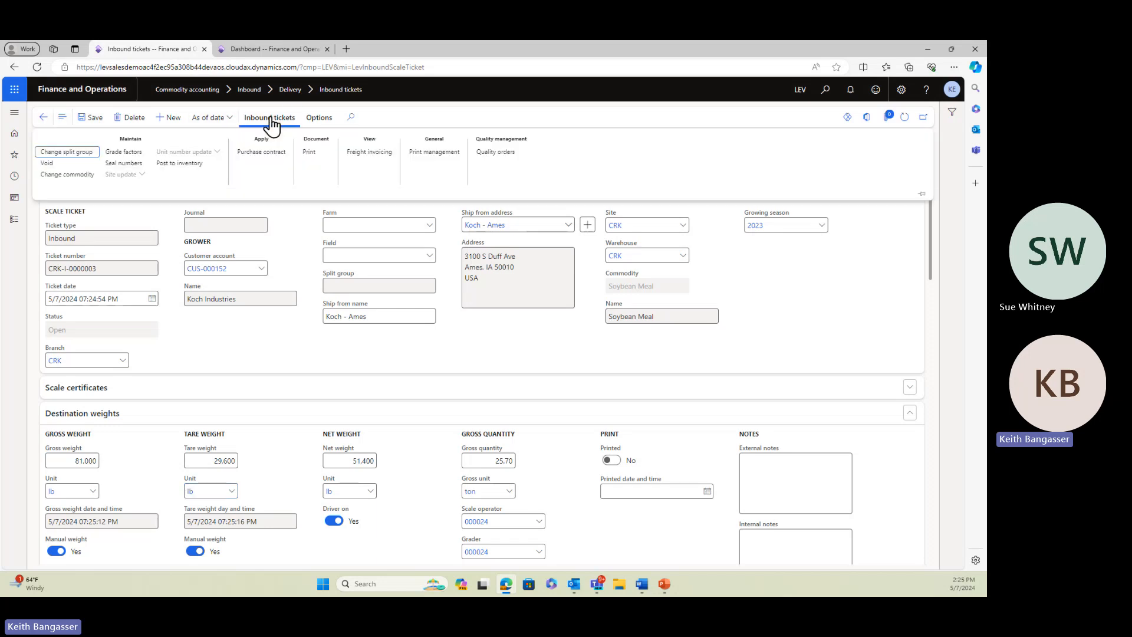
click(262, 154)
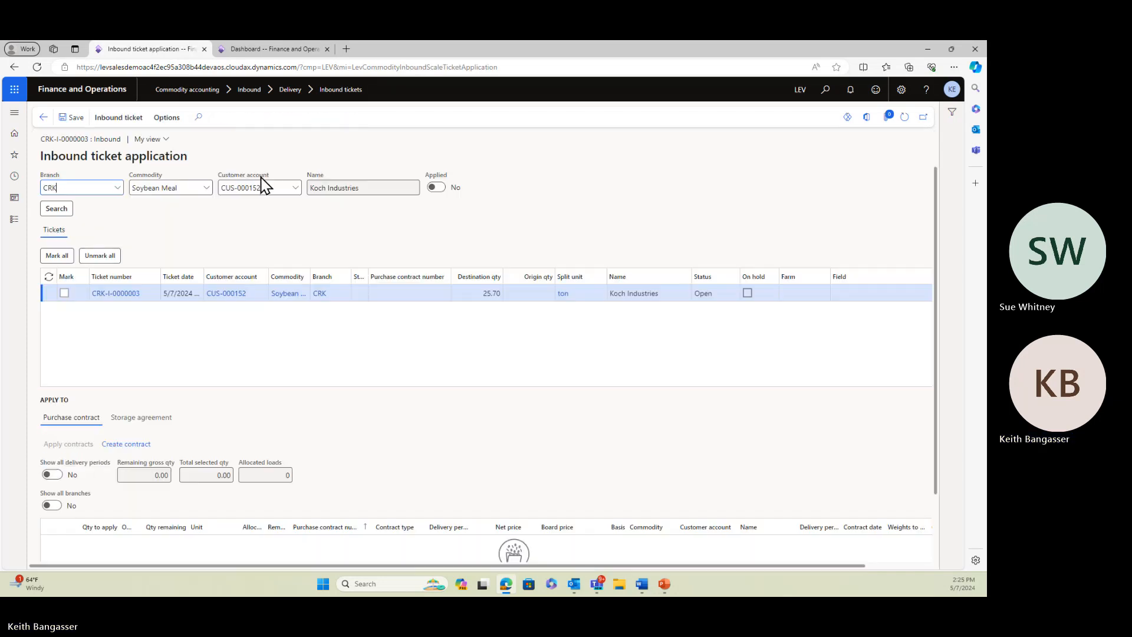
click(64, 293)
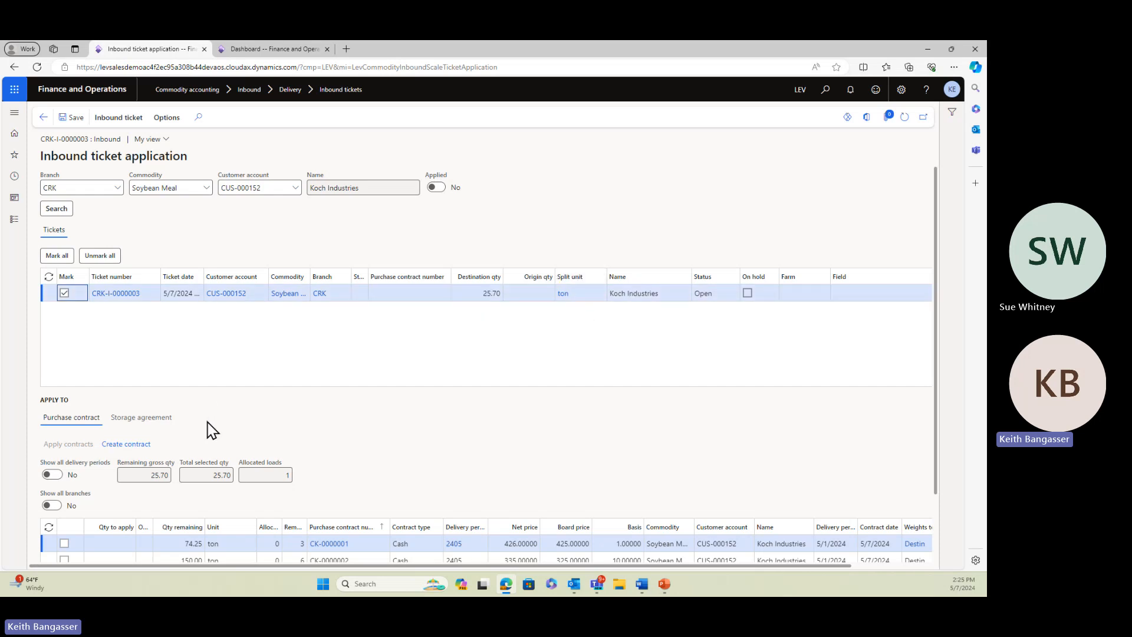
scroll(439, 506, down, 2)
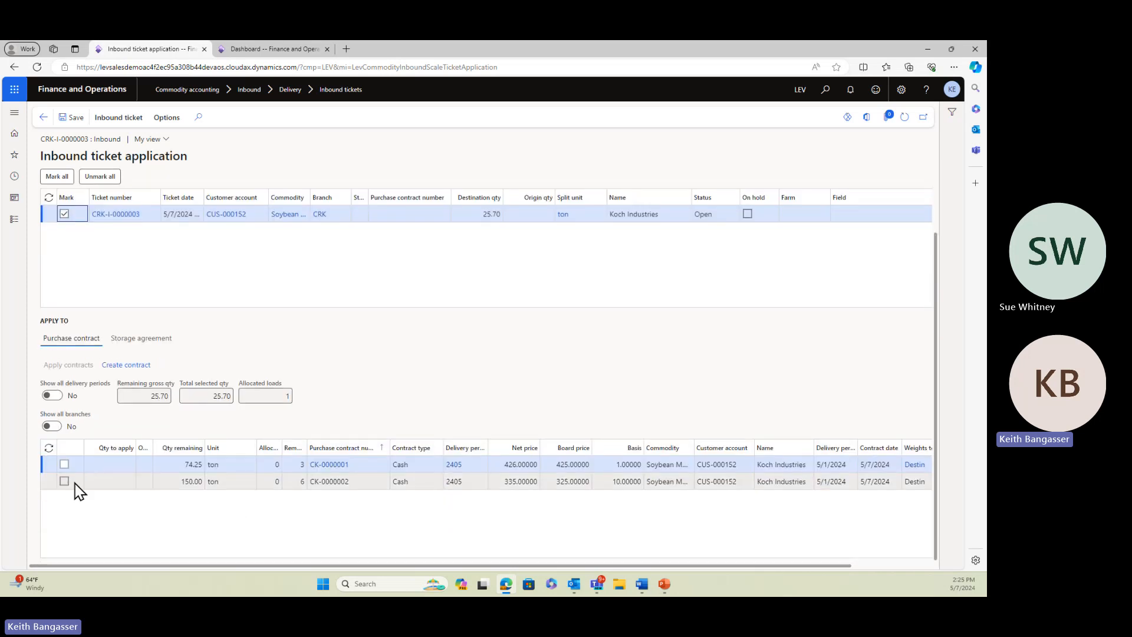
click(64, 481)
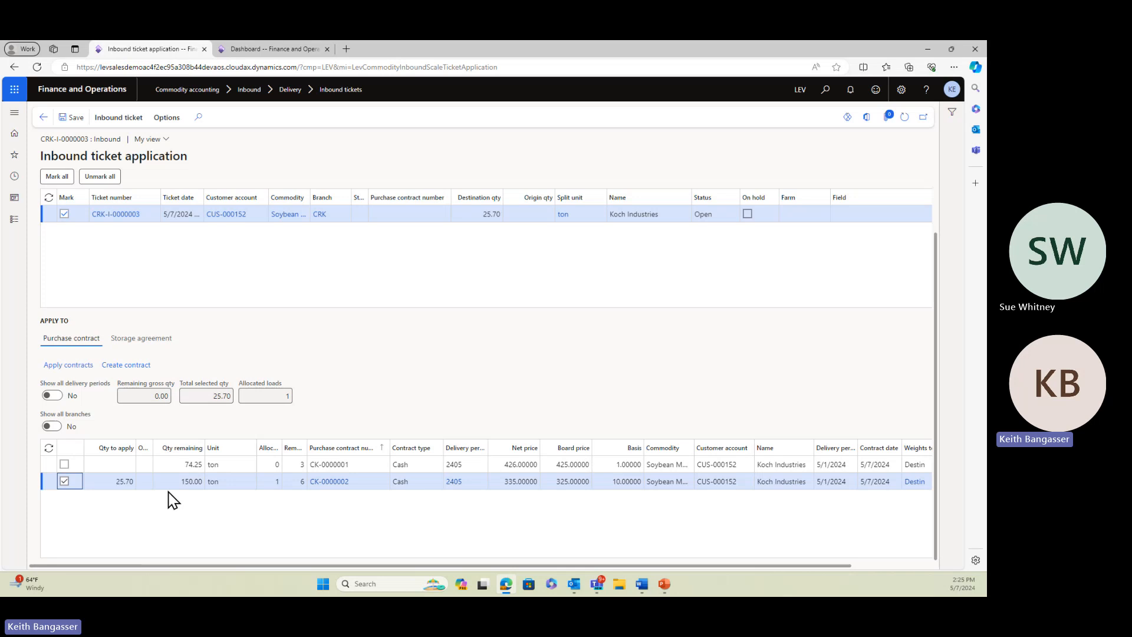
click(70, 365)
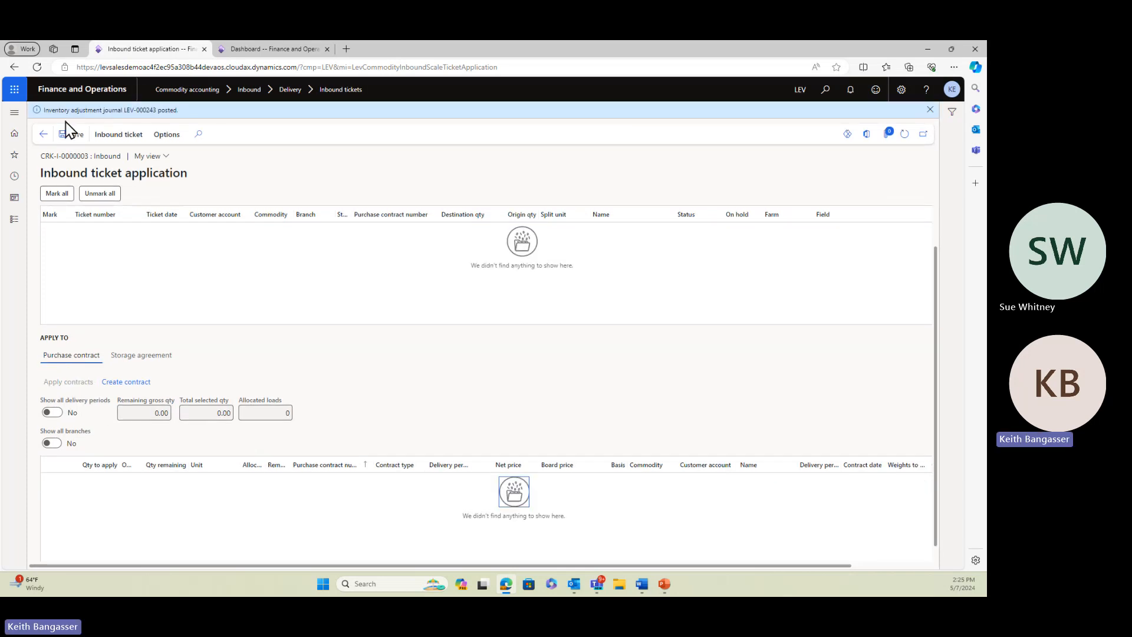
click(930, 110)
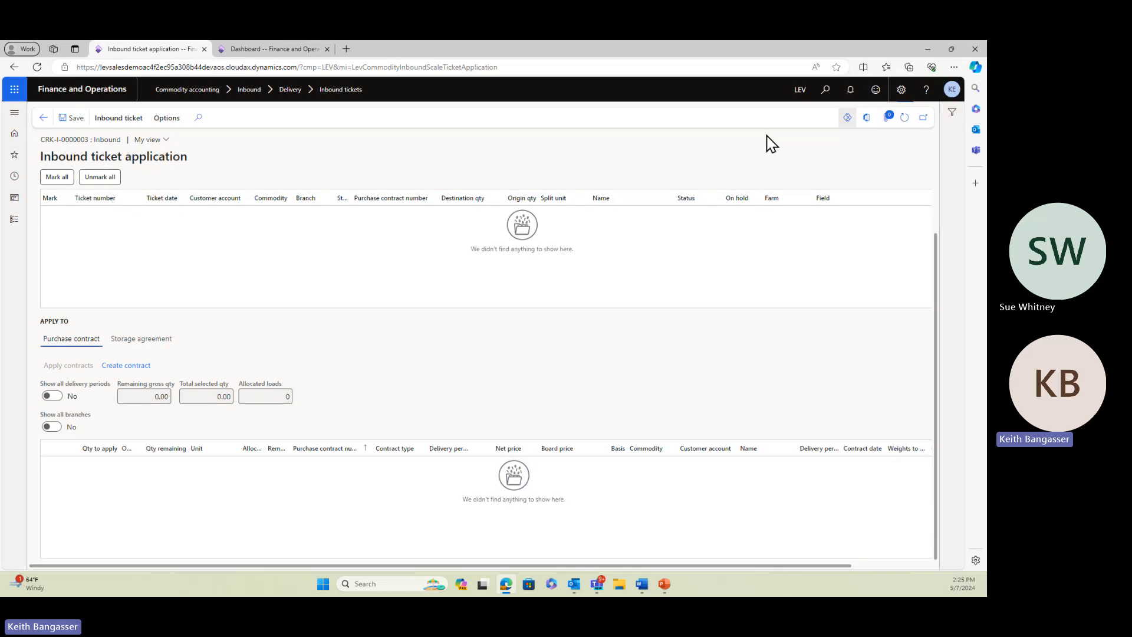
click(43, 117)
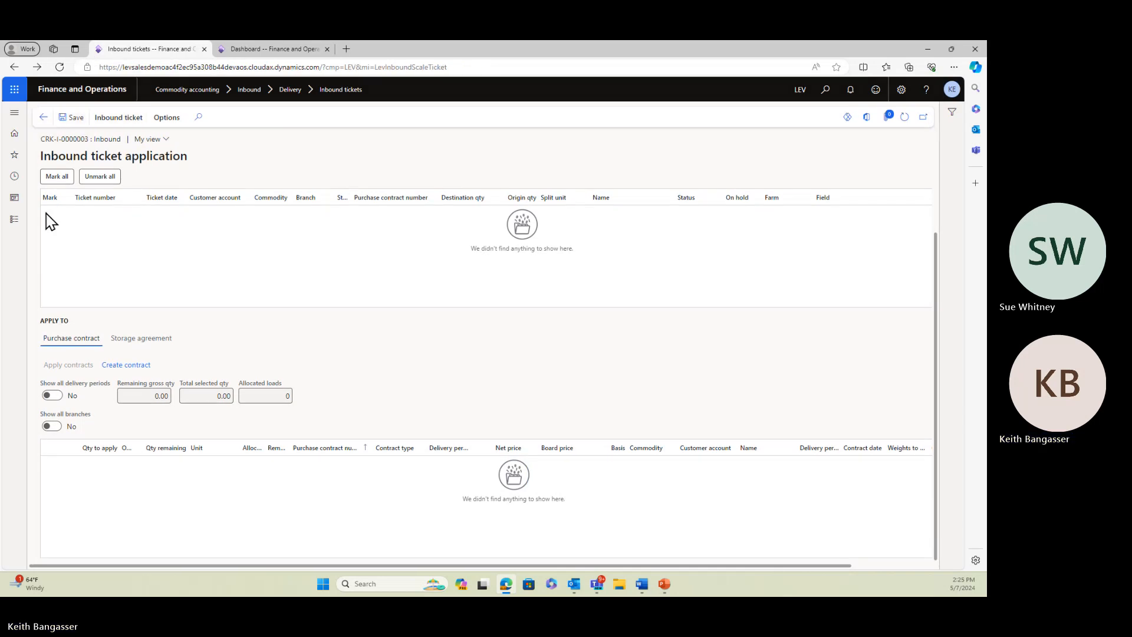
Go to the inbound purchase contracts in Commodity accounting and open the 150-ton Soybean Meal contract
click(14, 219)
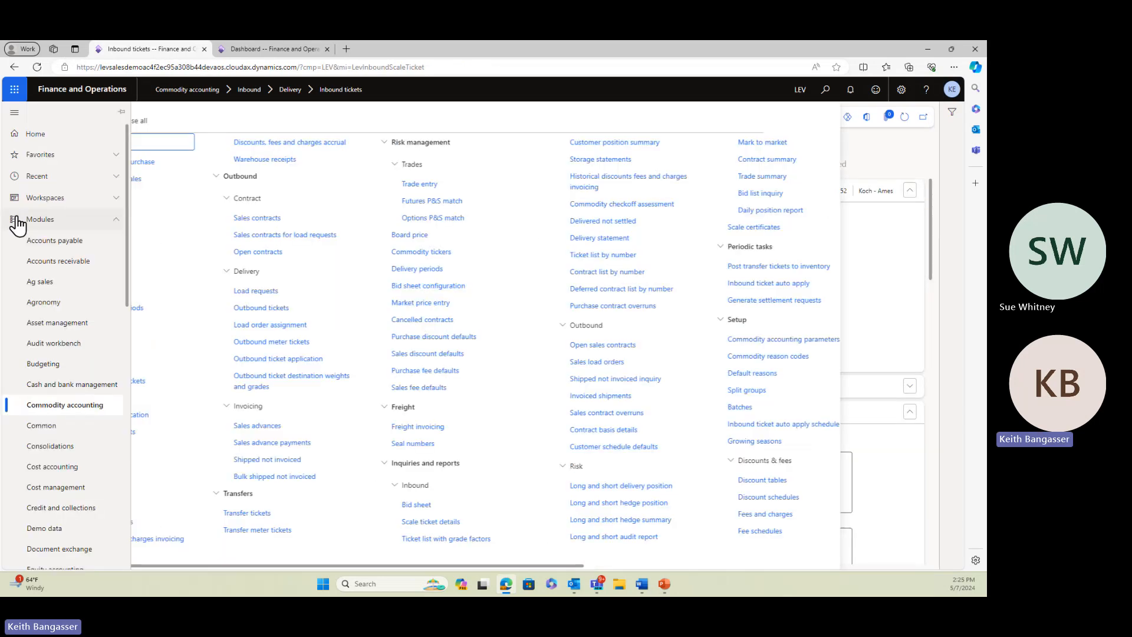
click(189, 275)
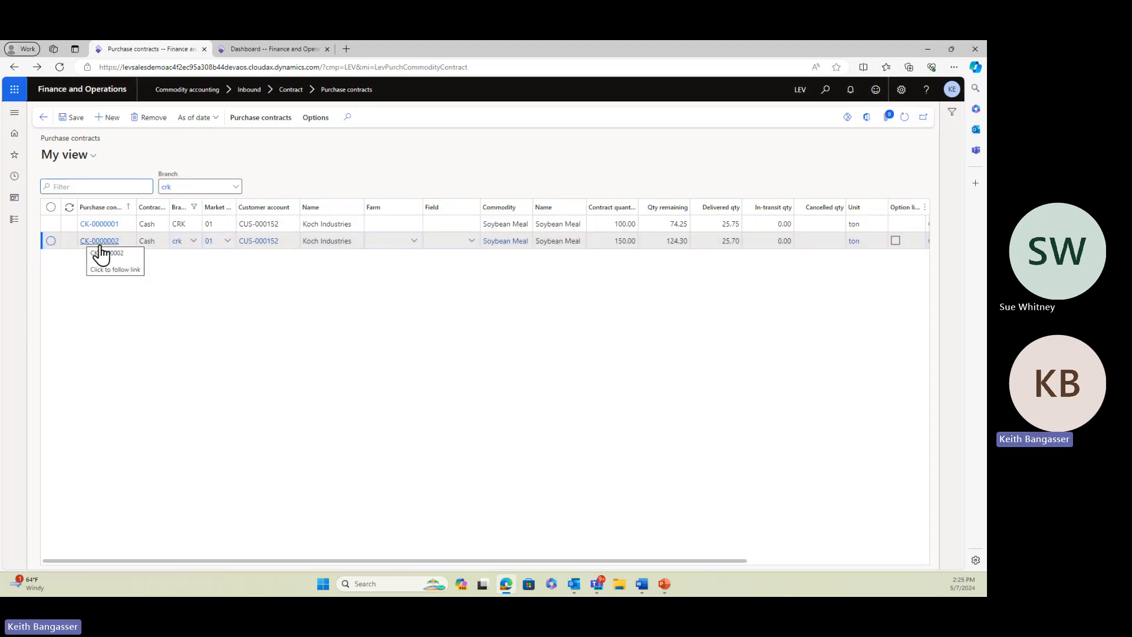
click(100, 241)
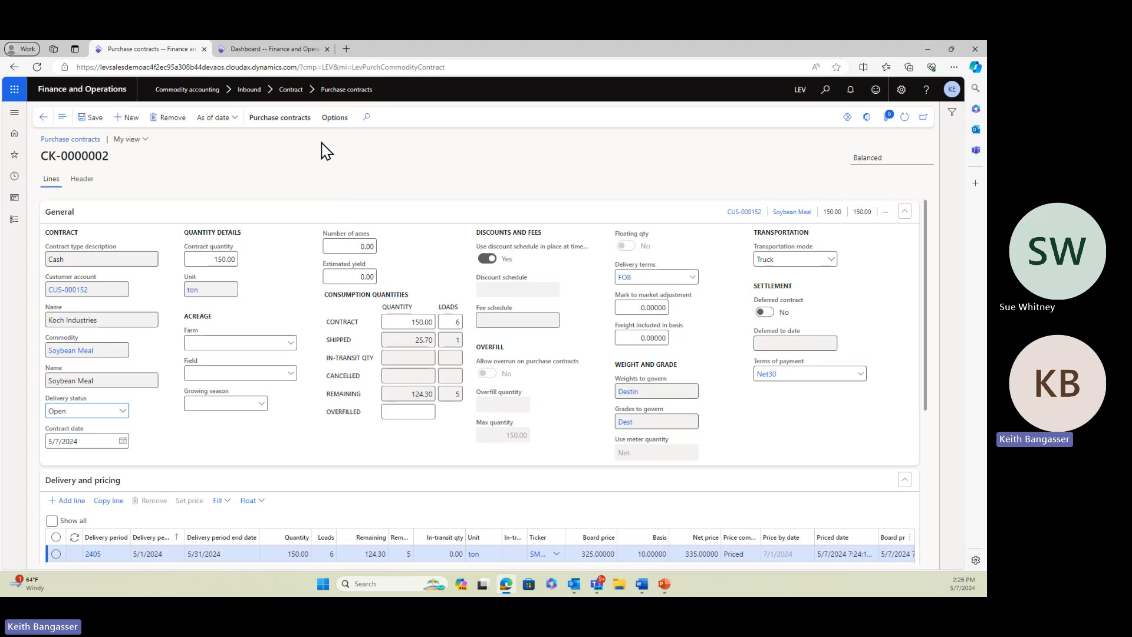
Fill the contract at contract price with 5 loads and a quantity of 124.30, and dismiss the notification
click(280, 117)
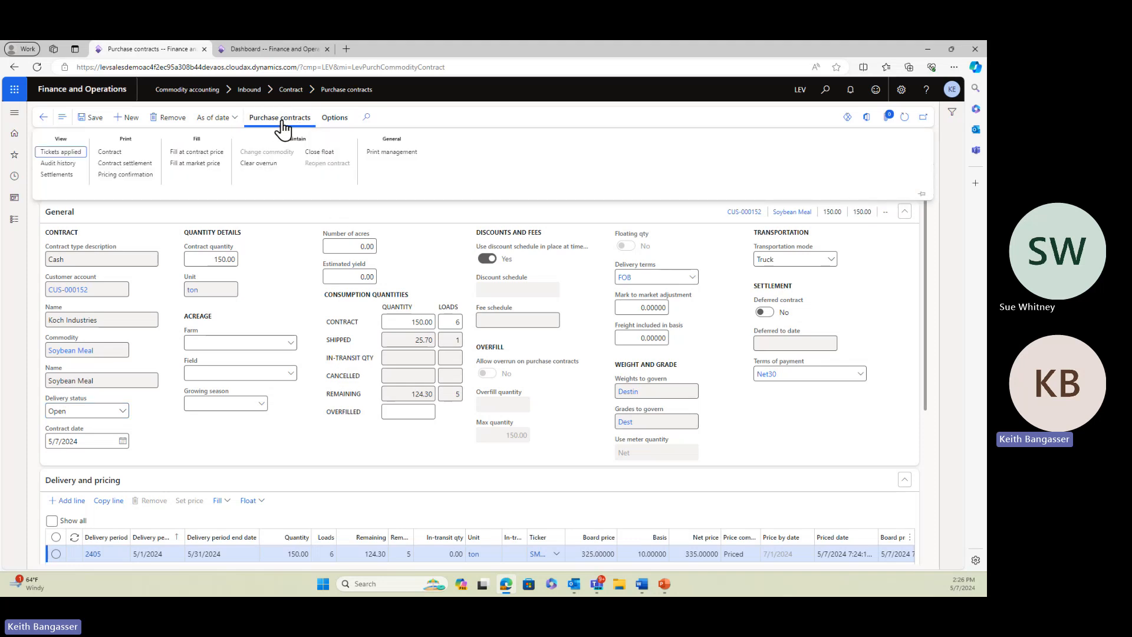
click(197, 154)
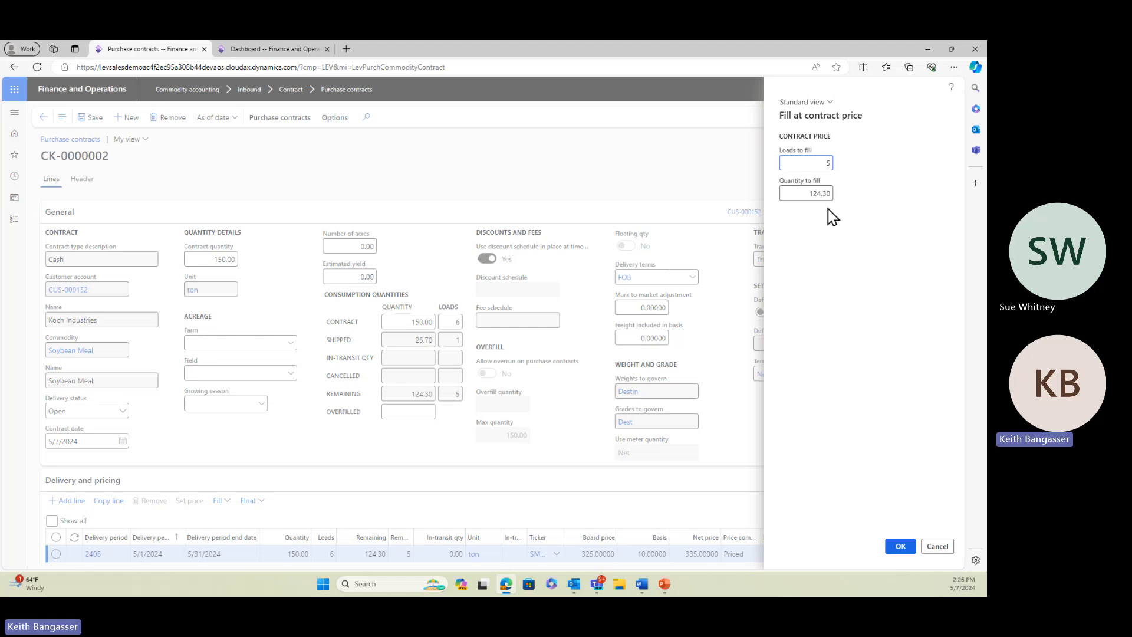
click(900, 549)
click(545, 313)
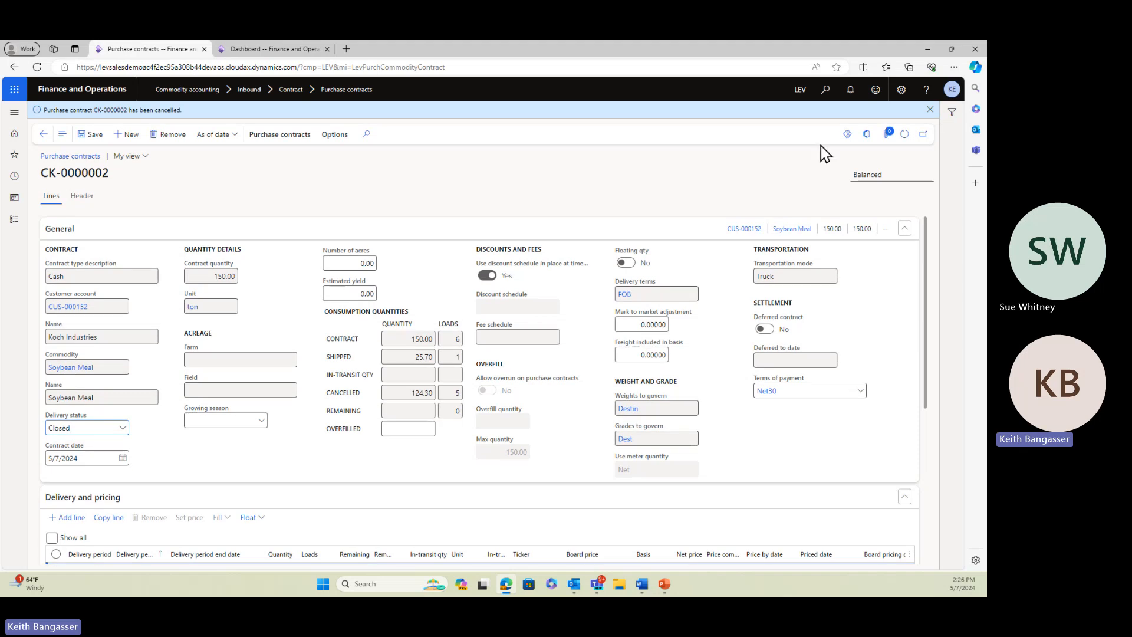
click(931, 111)
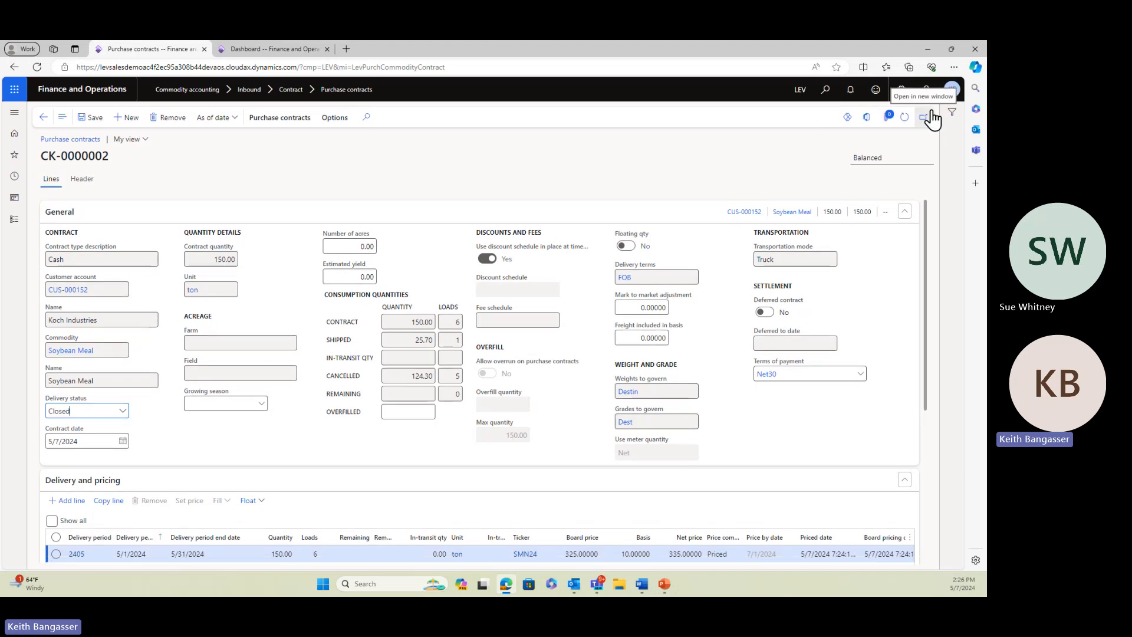
Leave the purchase contract and open the cancelled contracts list under Risk management in Commodity accounting
click(42, 122)
click(12, 223)
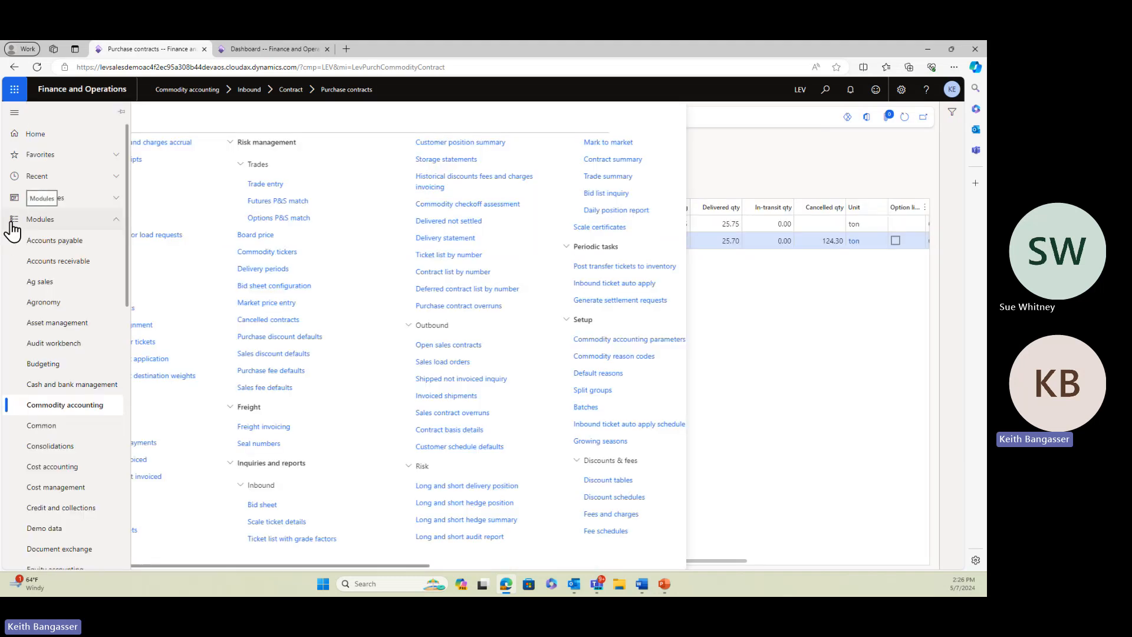
click(85, 411)
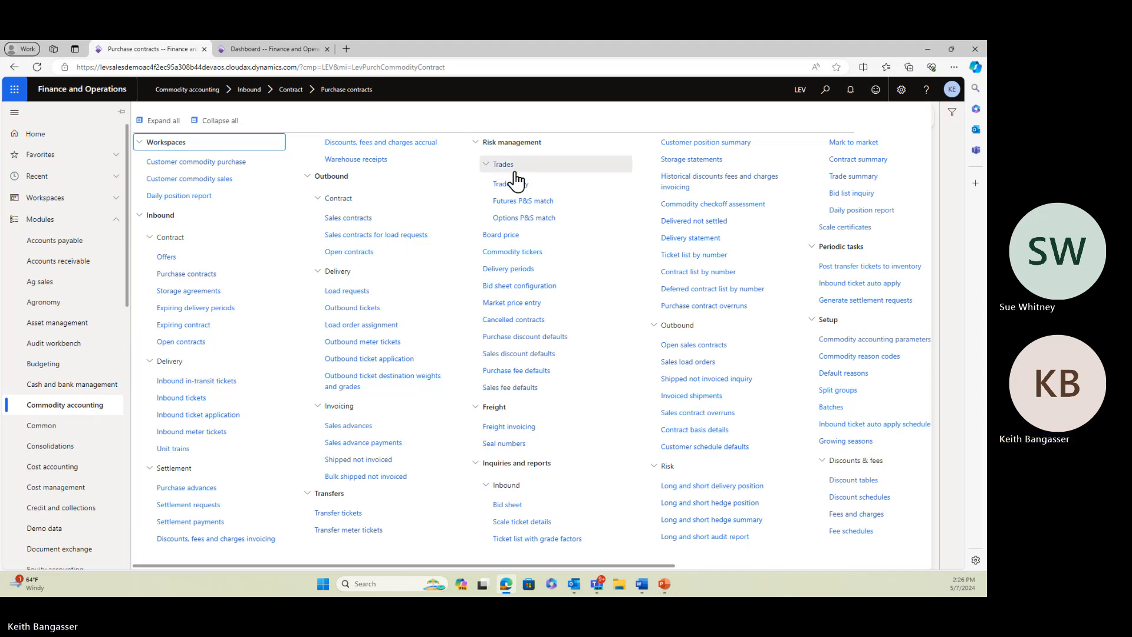
click(512, 321)
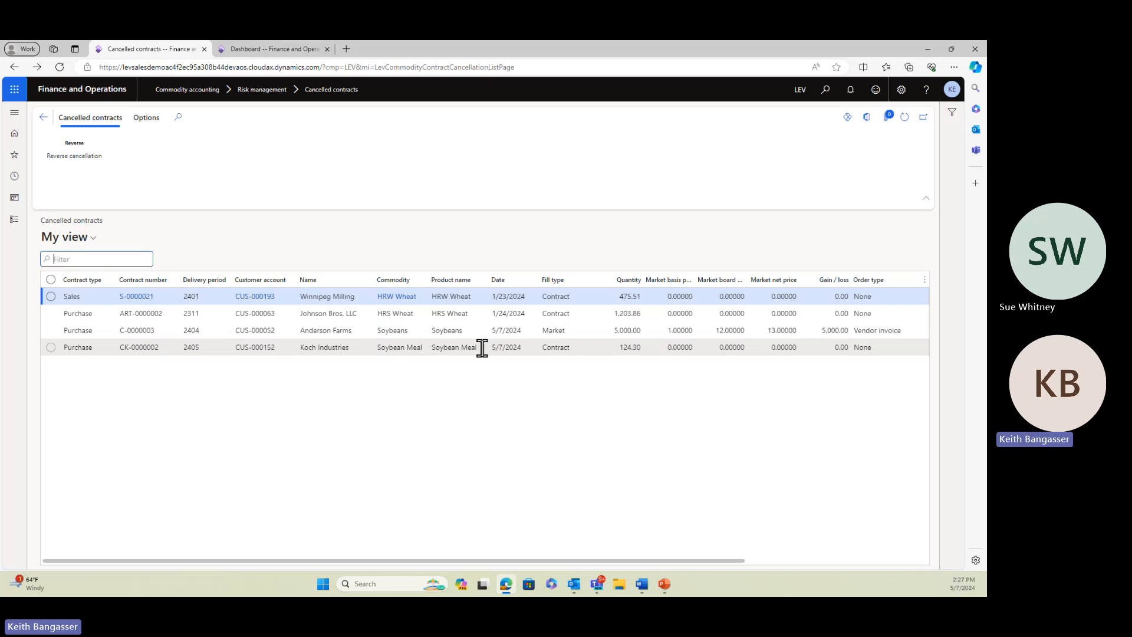
Reverse the cancellation of the Koch Industries Soybean Meal purchase contract
click(51, 348)
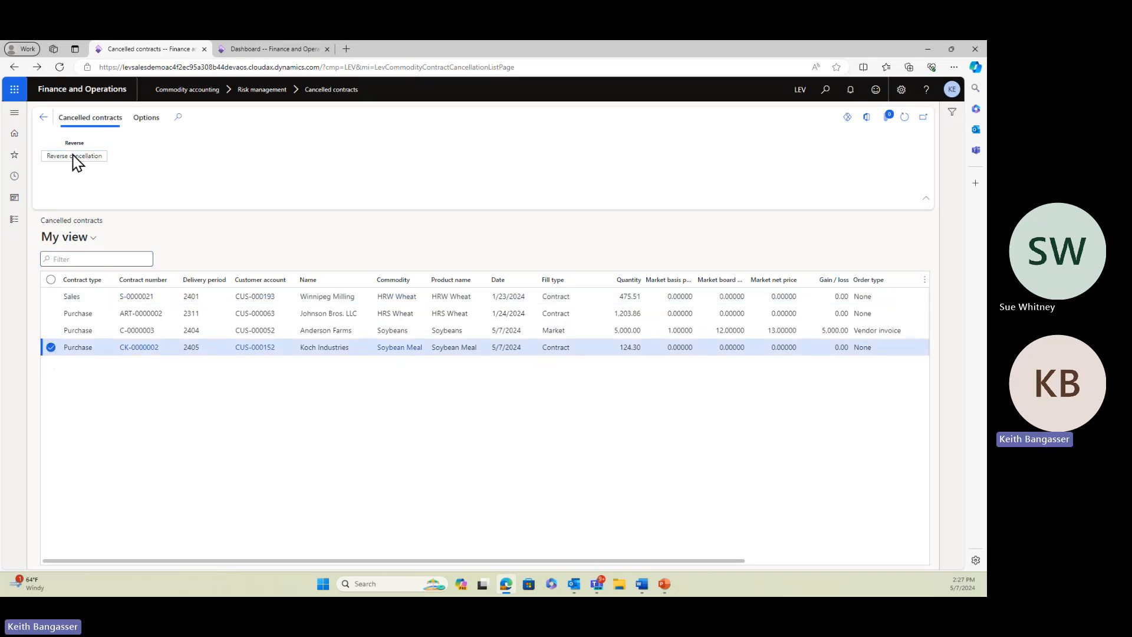
click(73, 156)
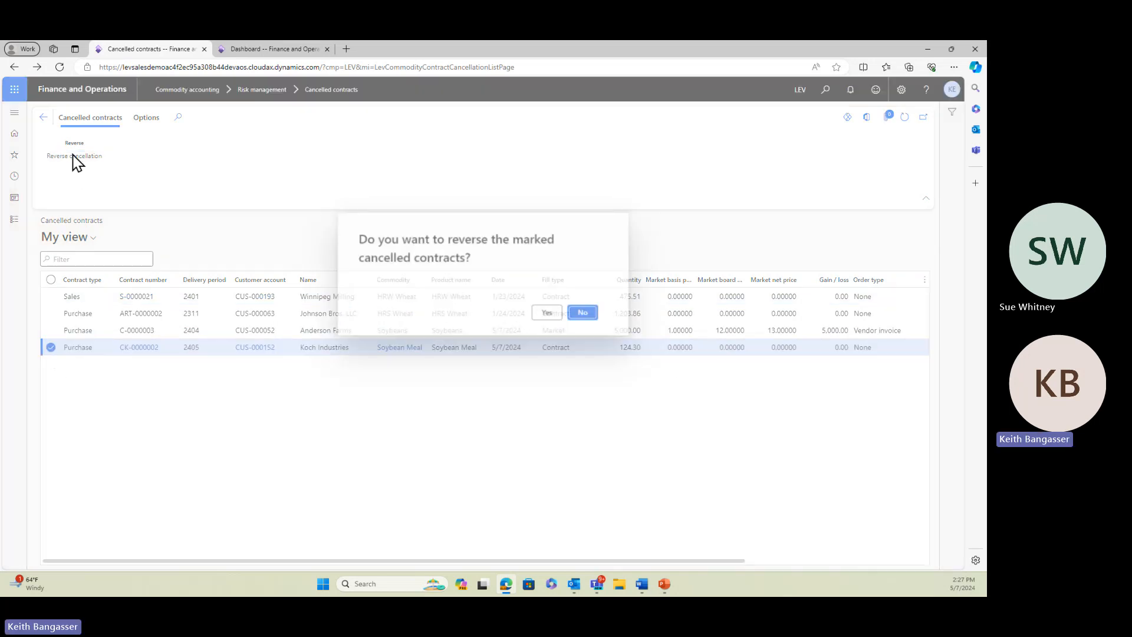
click(540, 313)
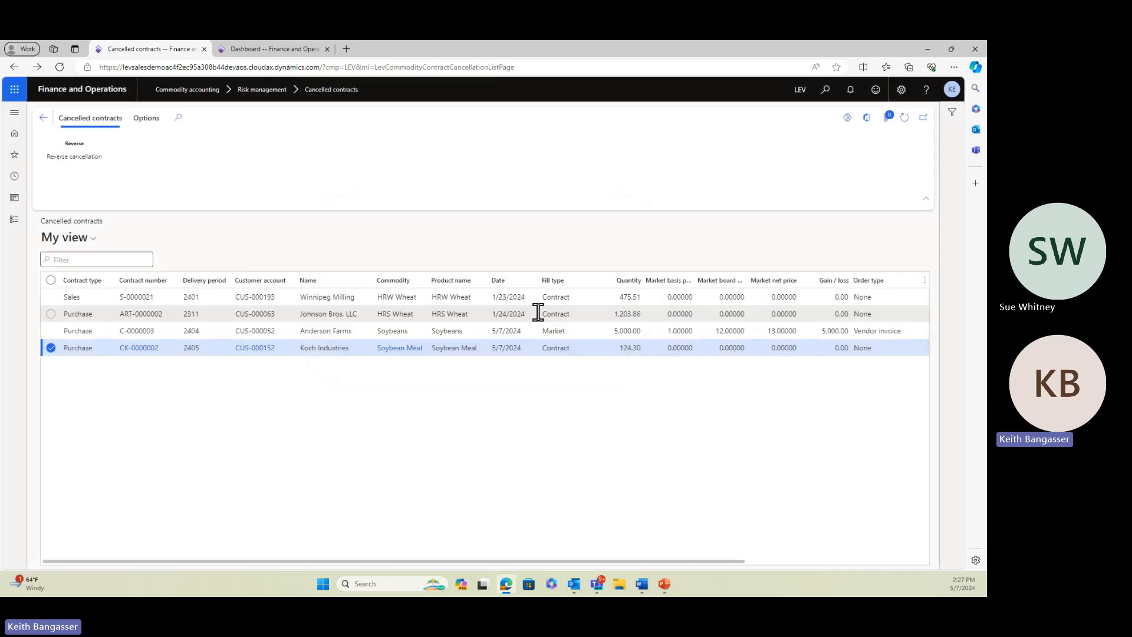